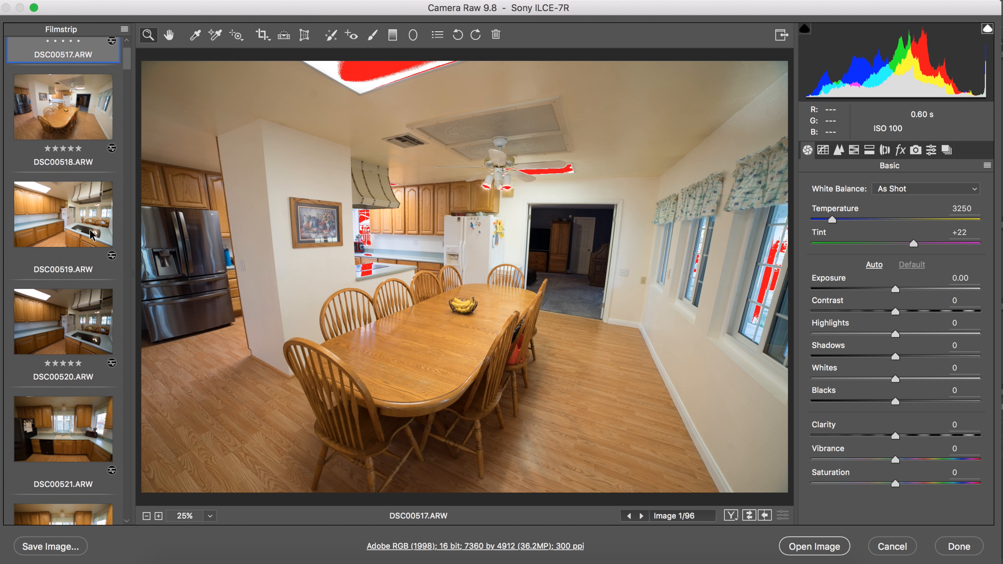
Step: Look through the loaded raw photos in the filmstrip and return to the first one
scroll(91, 235, "up", 4)
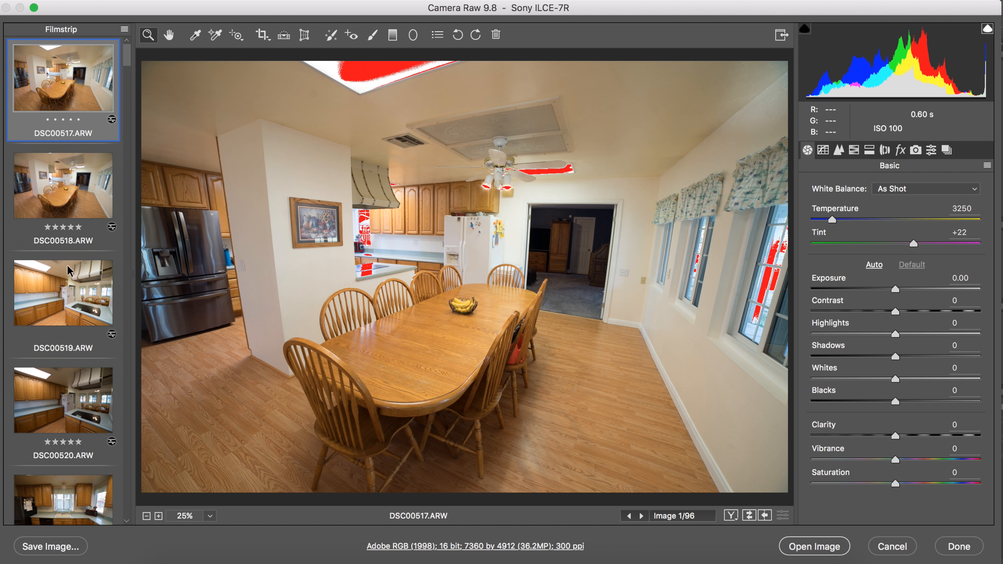
scroll(43, 288, "down", 5)
scroll(44, 292, "up", 5)
scroll(42, 286, "down", 20)
scroll(42, 293, "up", 20)
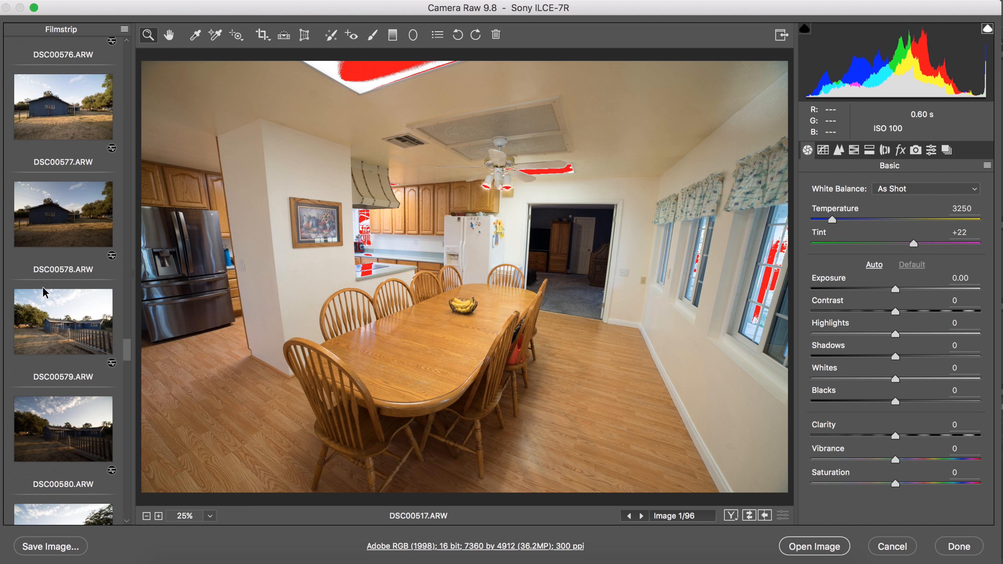
scroll(44, 288, "up", 8)
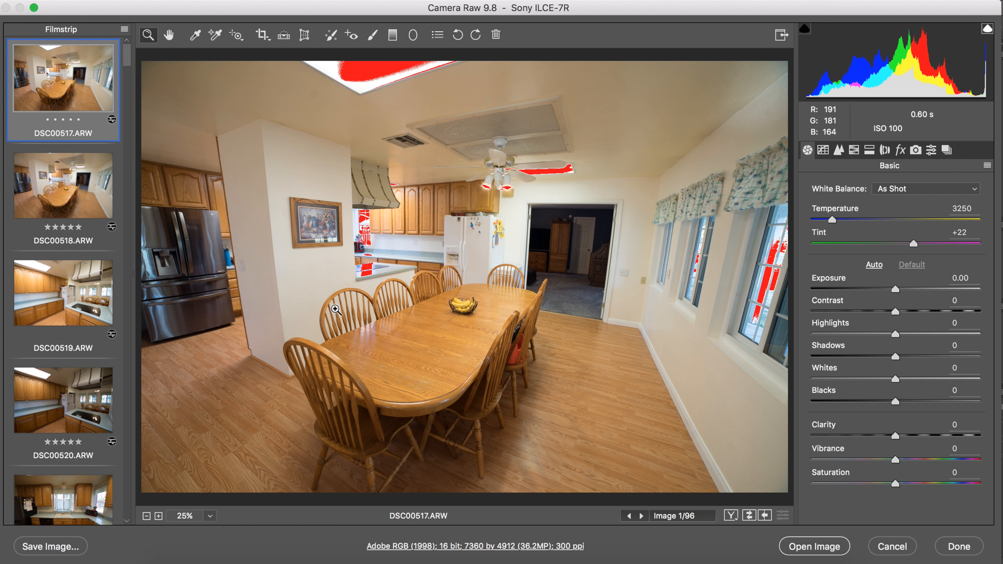
Step: Turn off the highlight clipping warning, and preview DSC00521.ARW before returning to DSC00517.ARW
left_click(991, 31)
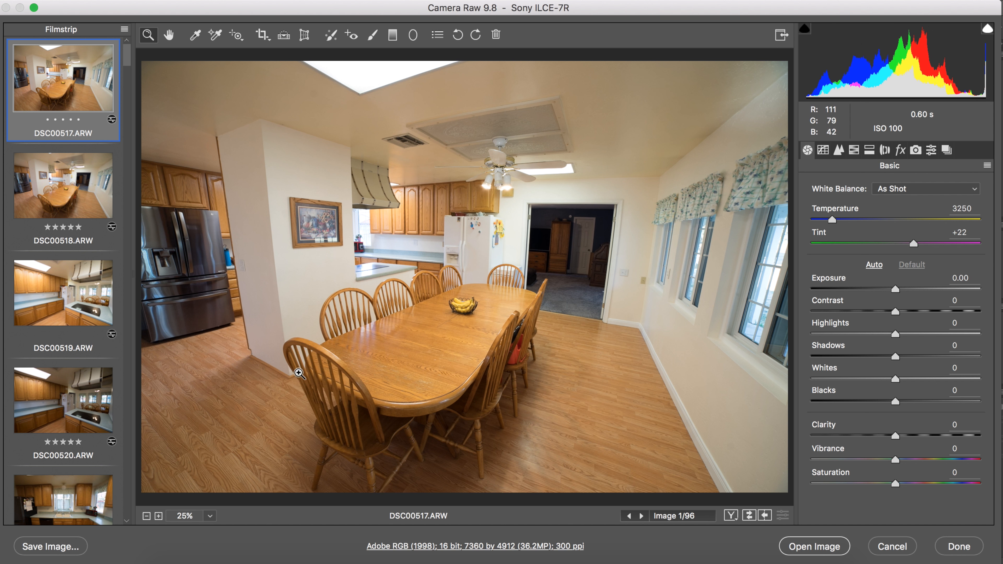
scroll(102, 312, "down", 3)
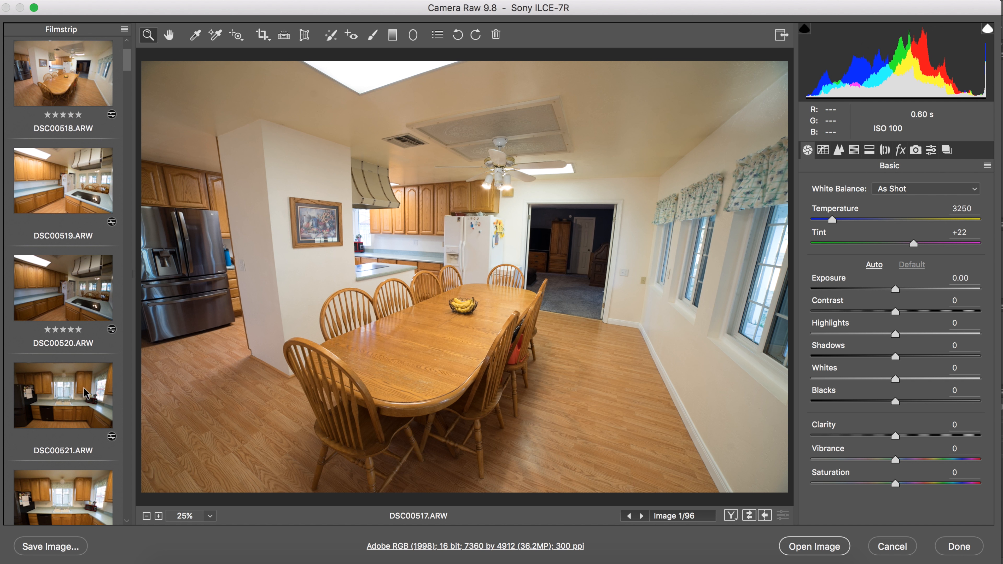
left_click(81, 397)
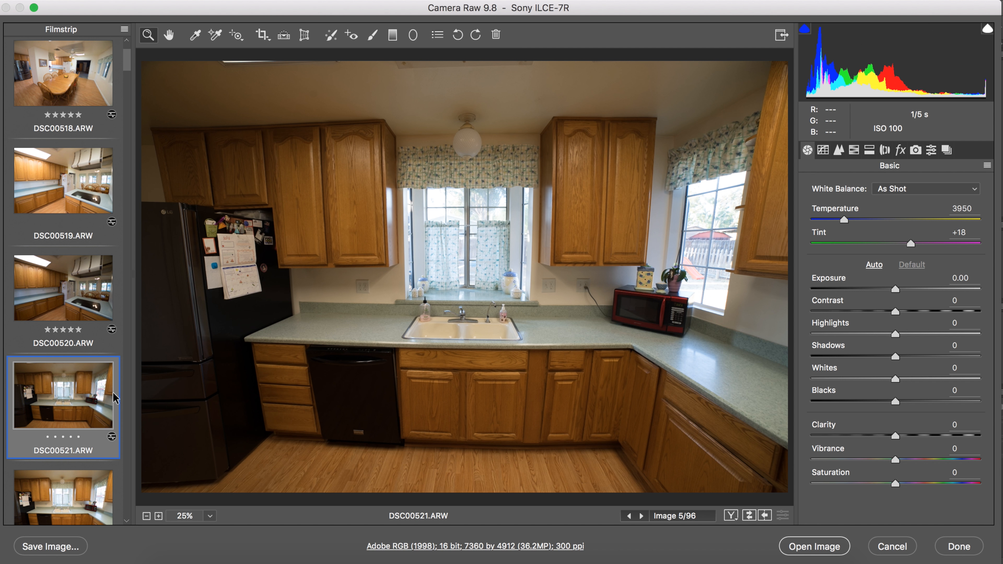
scroll(113, 300, "up", 3)
left_click(51, 85)
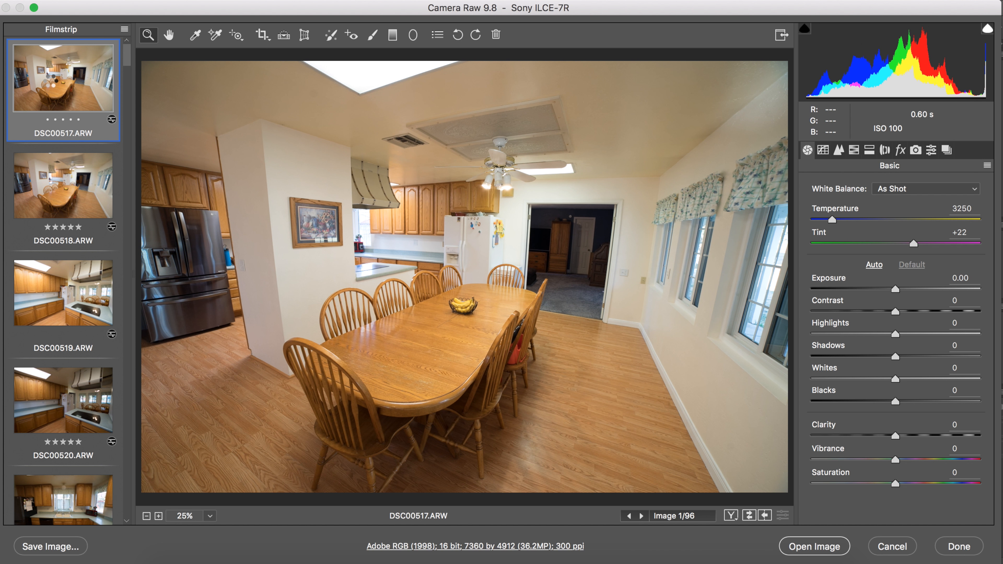
Step: Enable lens profile corrections for the dining room photo DSC00517.ARW
left_click(885, 150)
left_click(816, 182)
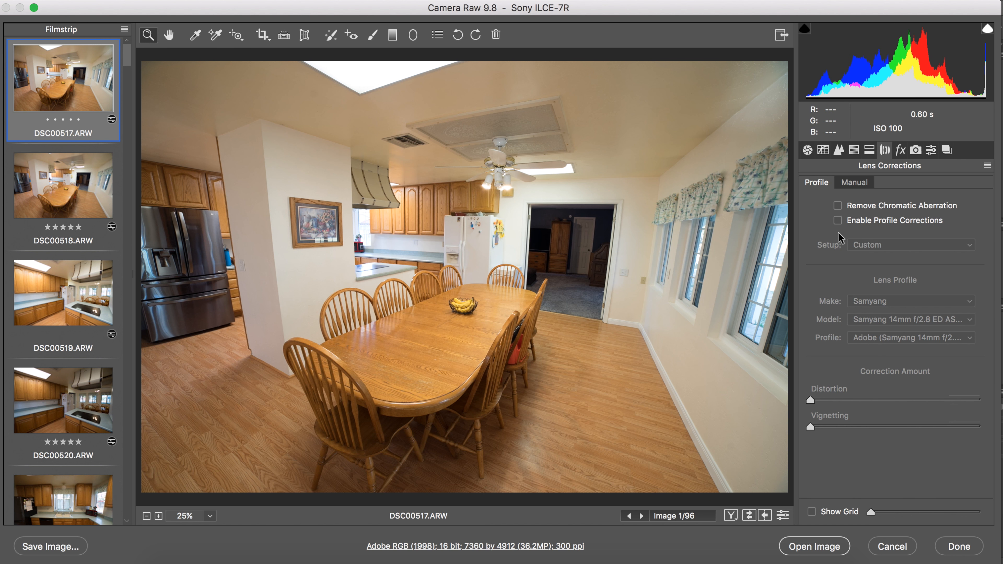
left_click(838, 220)
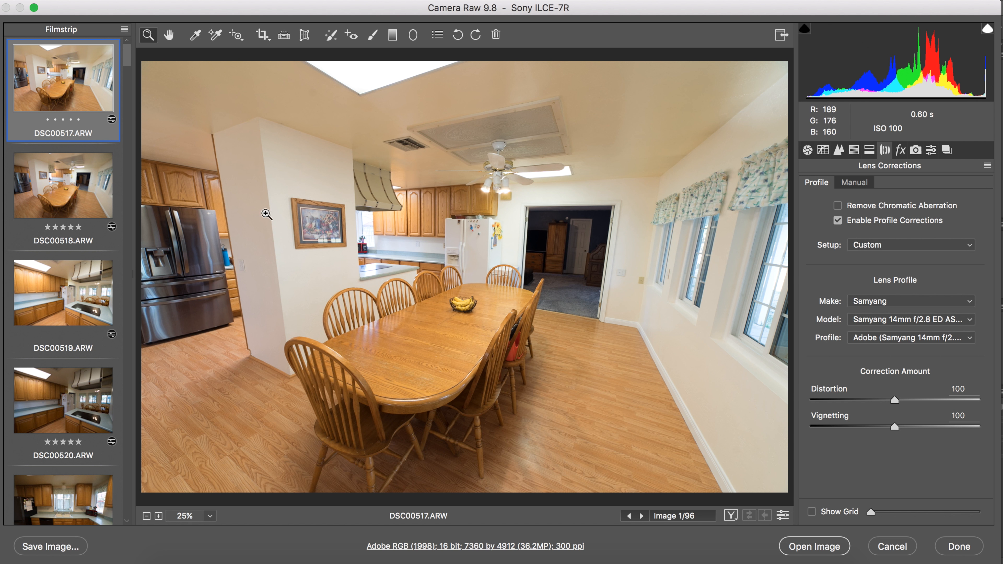
Step: Set the dining room photo's Shadows to +88, Highlights to -84, Vibrance to +8 and Saturation to +3
left_click(808, 151)
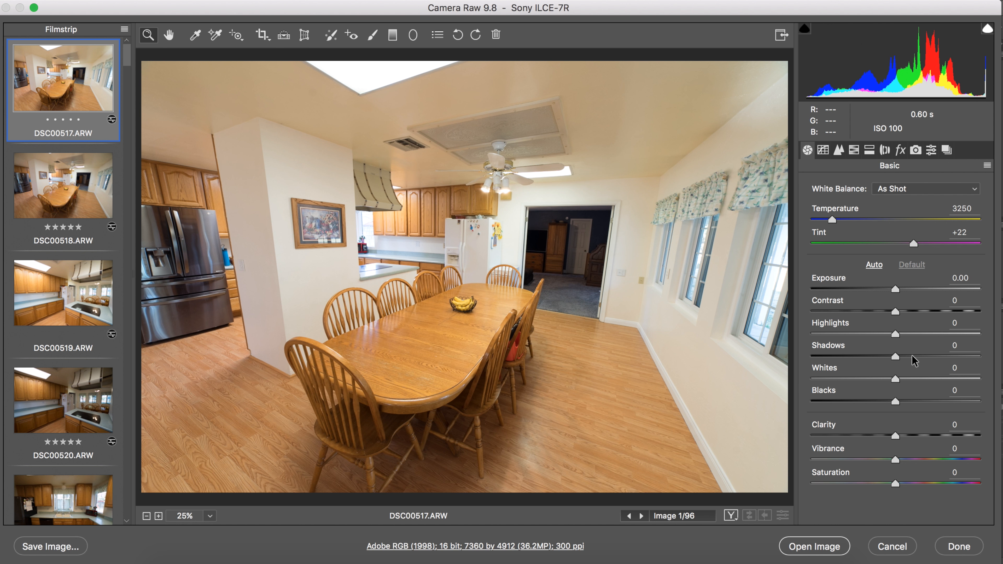
left_click_drag(918, 356, 970, 355)
left_click_drag(894, 334, 825, 335)
mouse_move(895, 461)
left_mouse_down()
mouse_move(909, 460)
mouse_move(901, 463)
left_mouse_up()
left_click(900, 485)
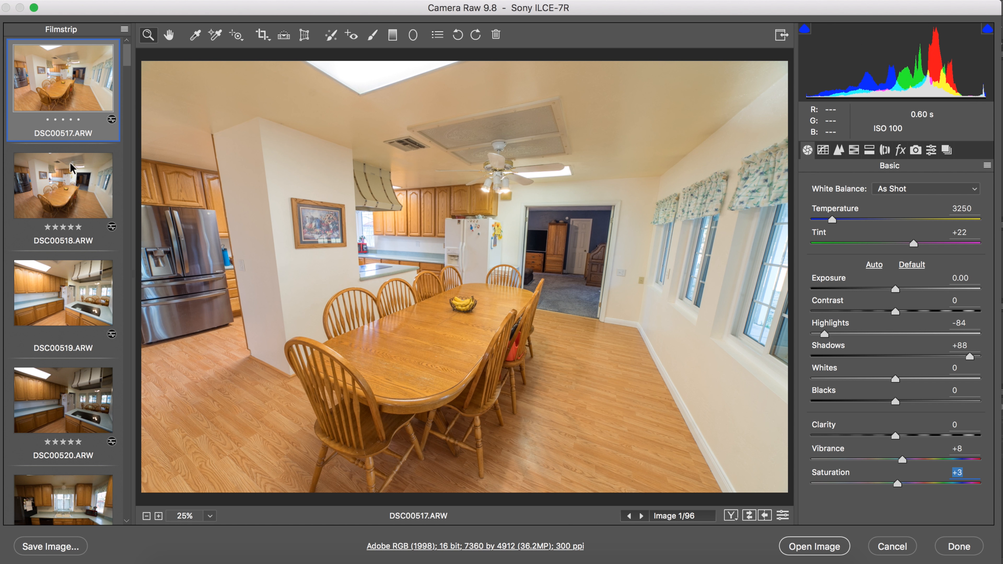
Step: Look through the other interior photos in the filmstrip to compare them with the edited dining room photo
scroll(58, 212, "down", 5)
scroll(58, 211, "down", 20)
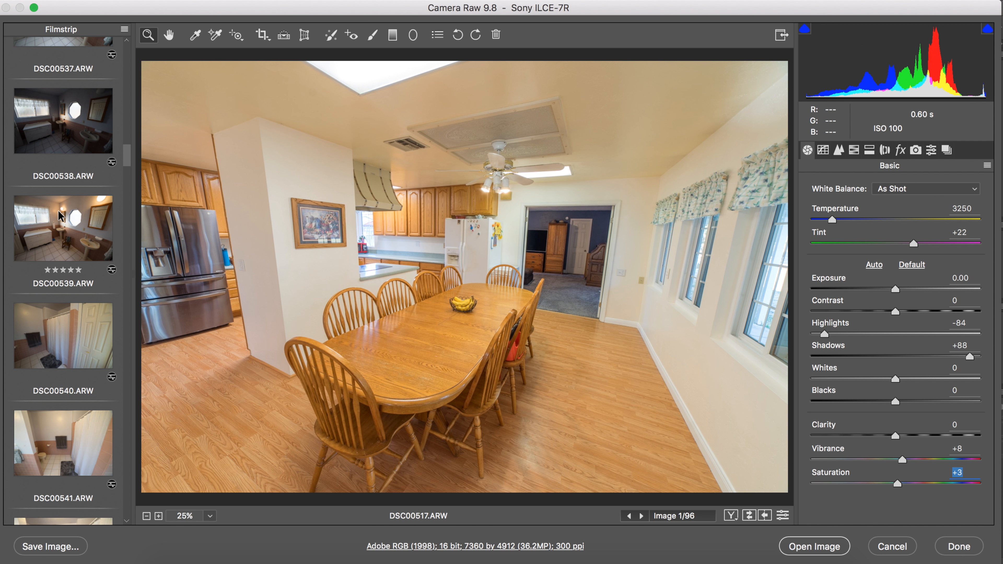
scroll(58, 211, "down", 10)
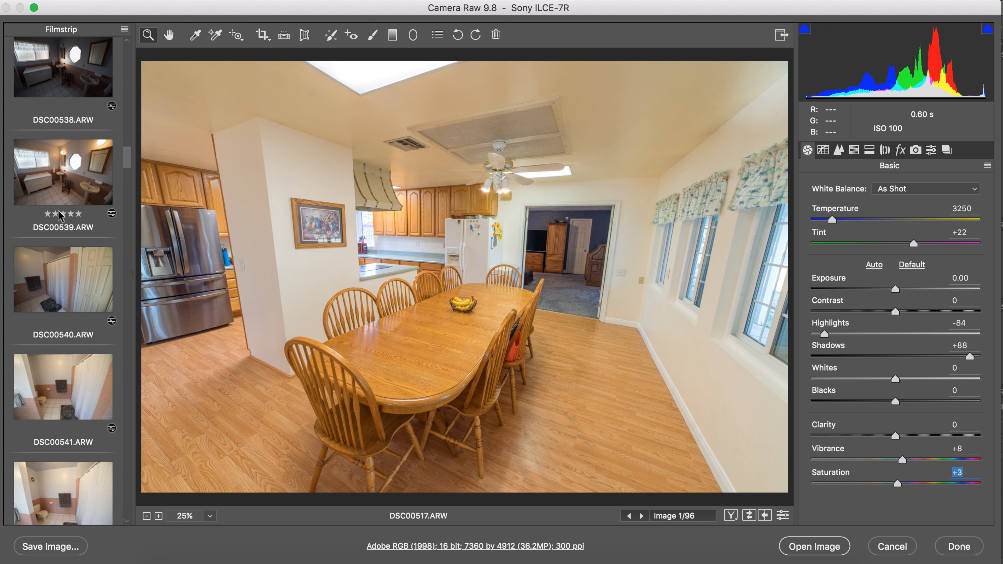
scroll(60, 215, "down", 1)
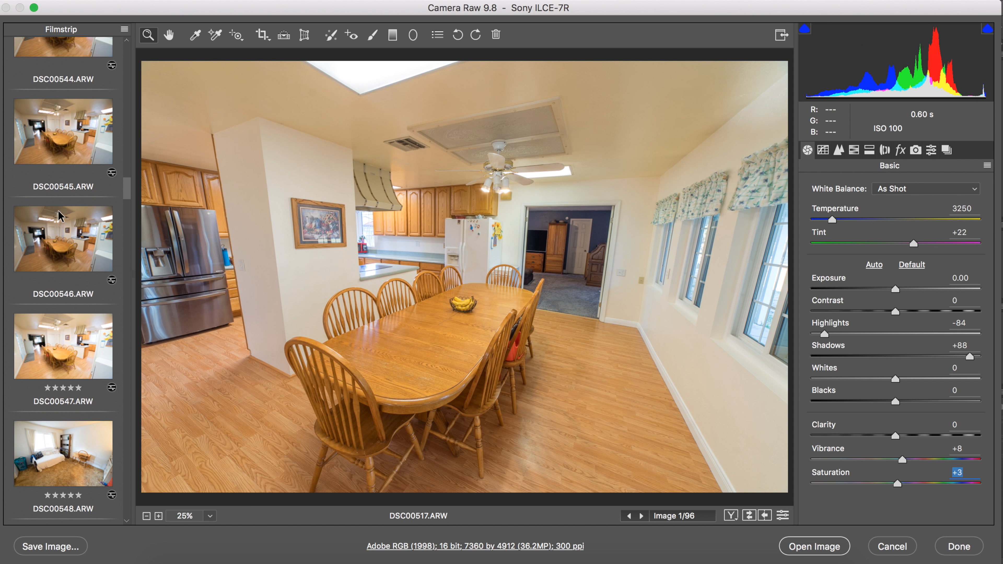
scroll(58, 211, "down", 15)
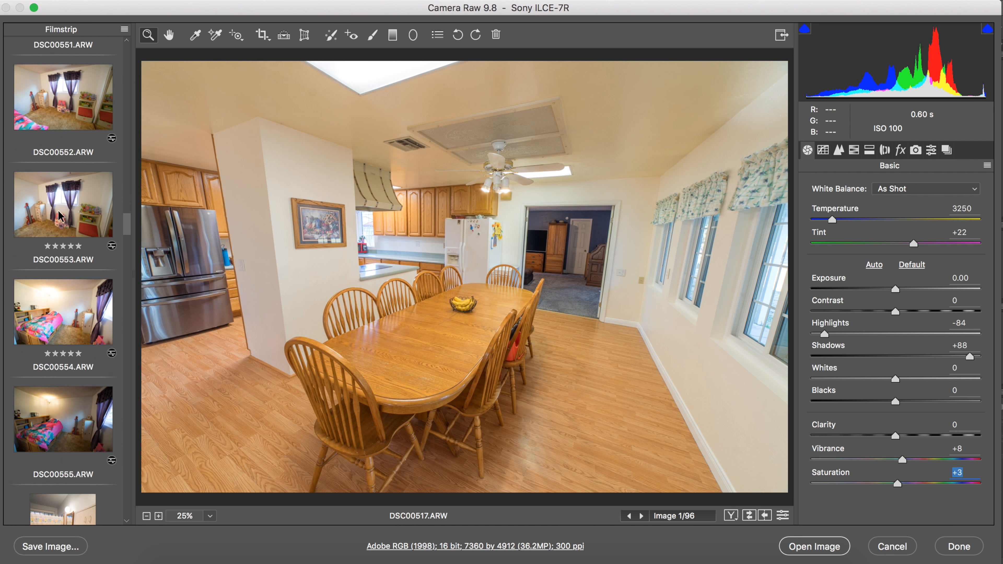
scroll(60, 215, "up", 20)
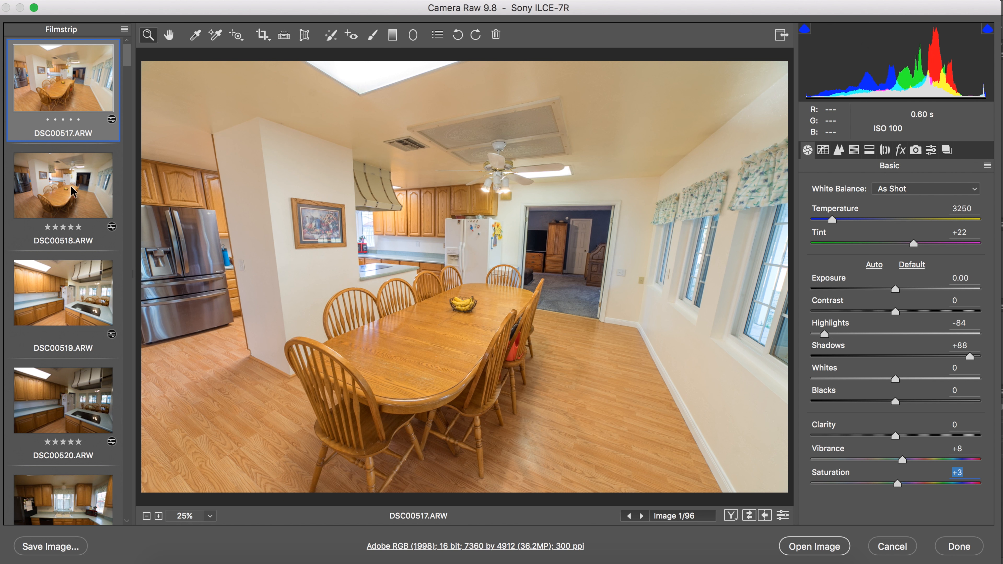
scroll(73, 193, "down", 3)
scroll(73, 192, "up", 3)
Step: Extend the filmstrip selection from DSC00517.ARW through the last photo, DSC00612.ARW, and check that the whole range is included
scroll(79, 201, "down", 20)
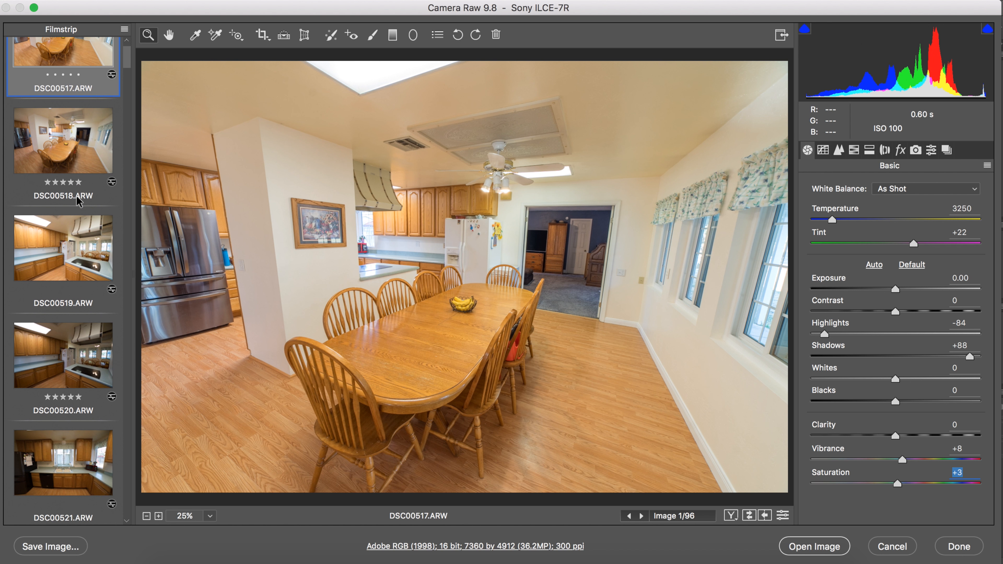
scroll(79, 201, "down", 20)
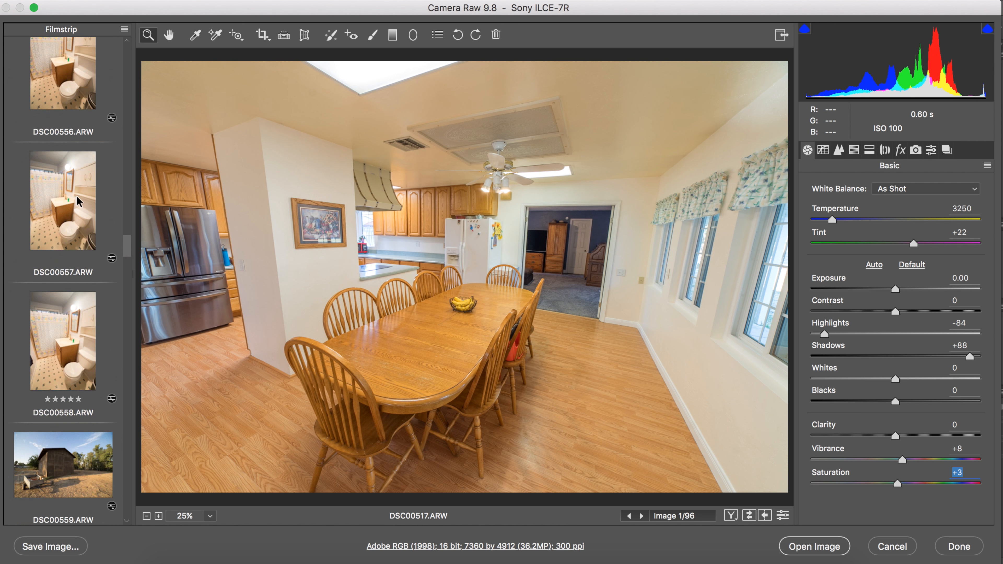
scroll(79, 201, "down", 10)
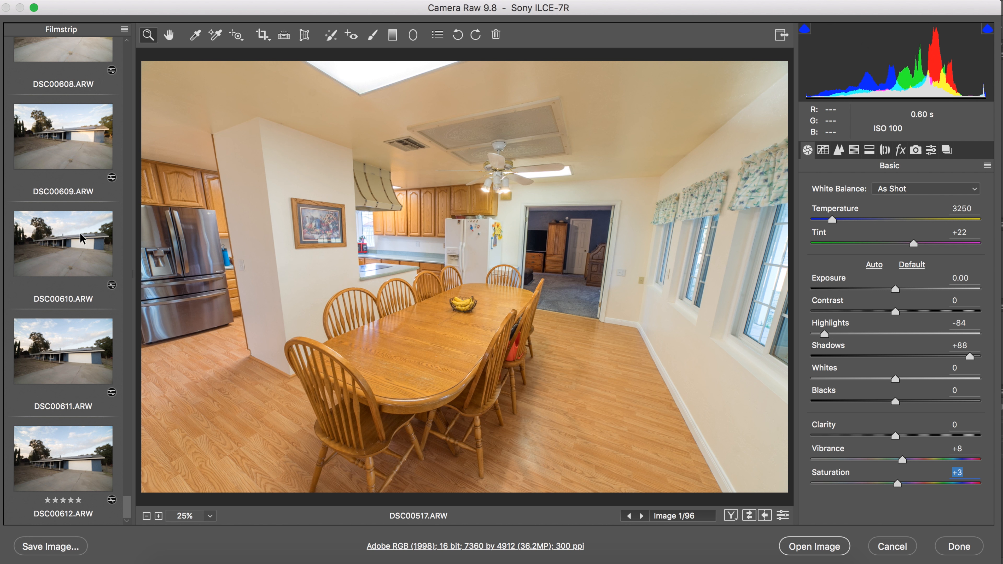
key("shift")
left_click(77, 470, "shift")
scroll(77, 470, "up", 10)
scroll(74, 466, "up", 15)
scroll(74, 464, "up", 10)
scroll(74, 464, "down", 15)
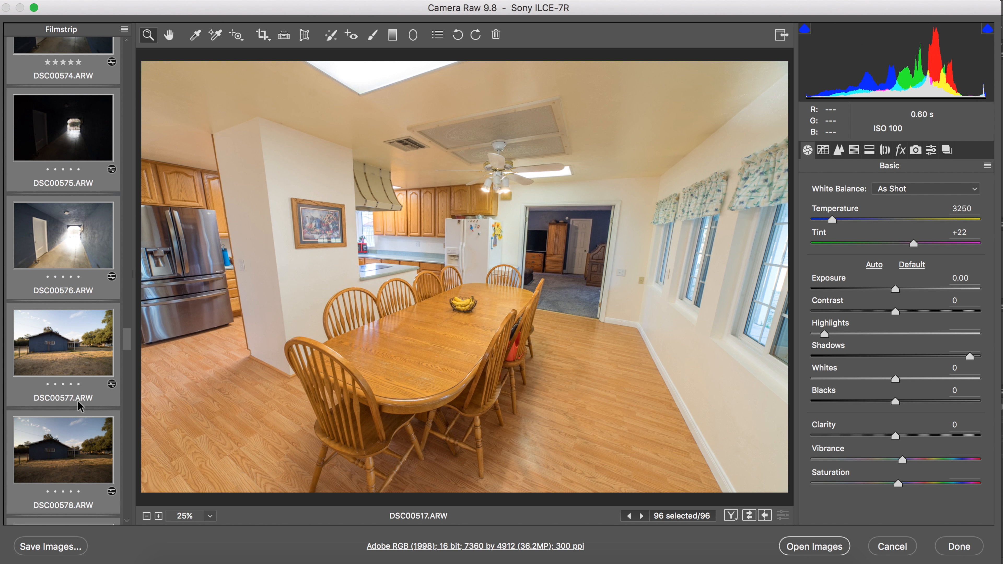
scroll(78, 401, "down", 10)
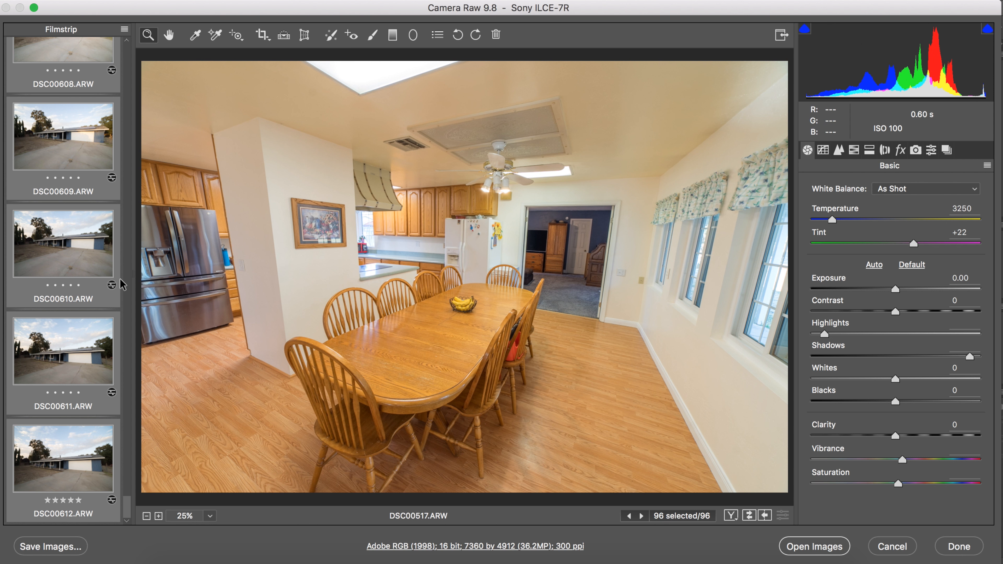
Step: Synchronize only Highlights, Shadows and Lens Profile Corrections from the edited photo to all selected photos
right_click(78, 362)
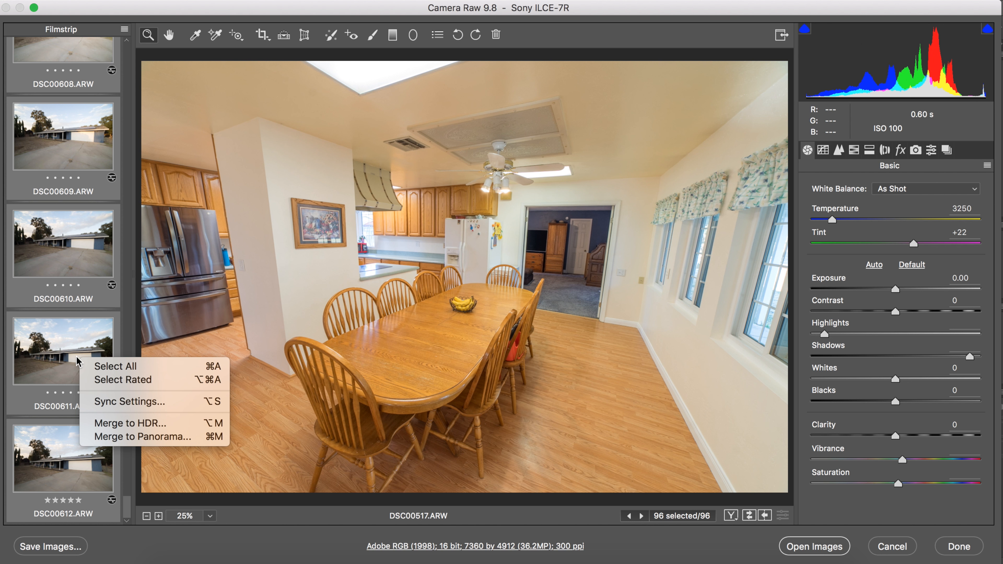
left_click(122, 401)
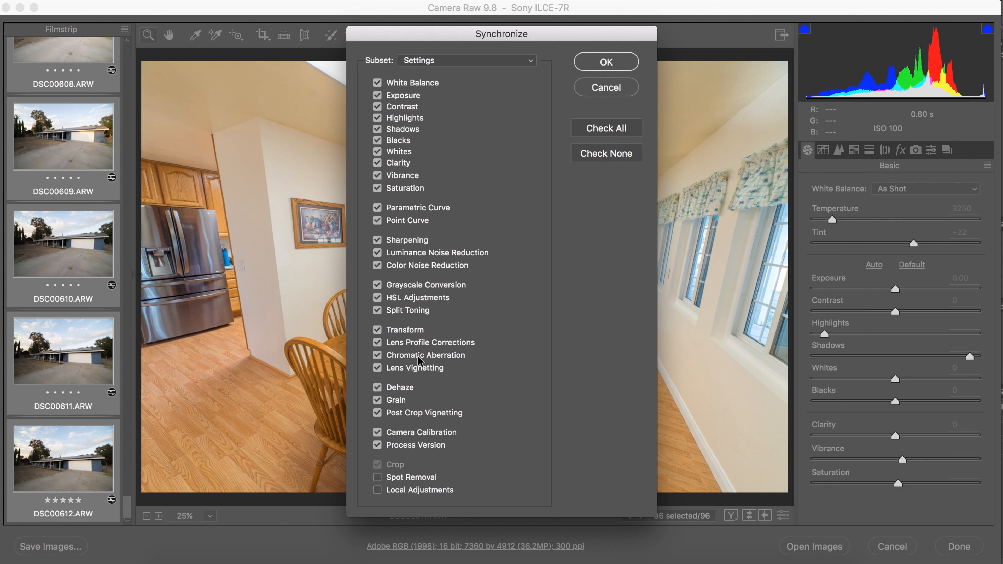
left_click(594, 158)
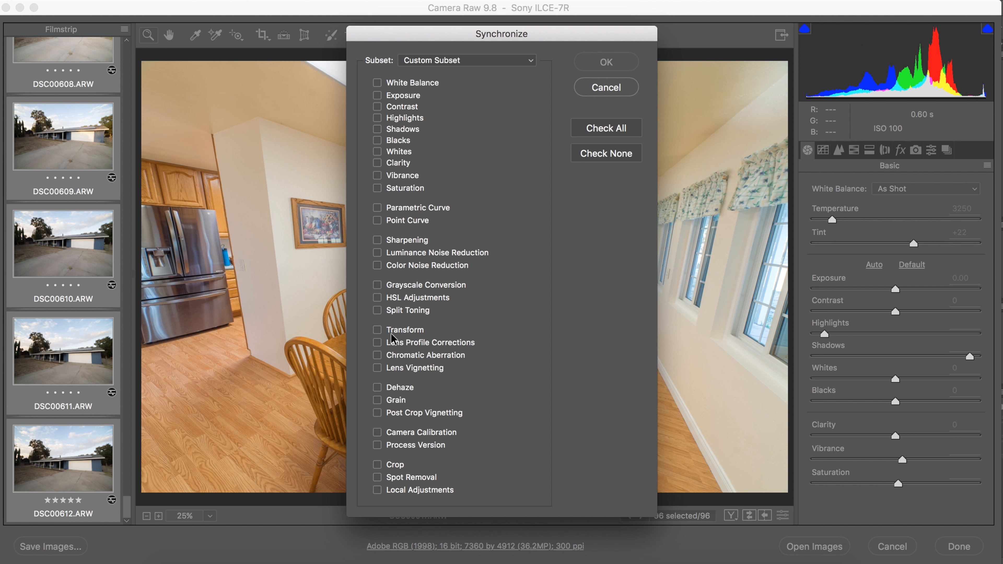
left_click(377, 342)
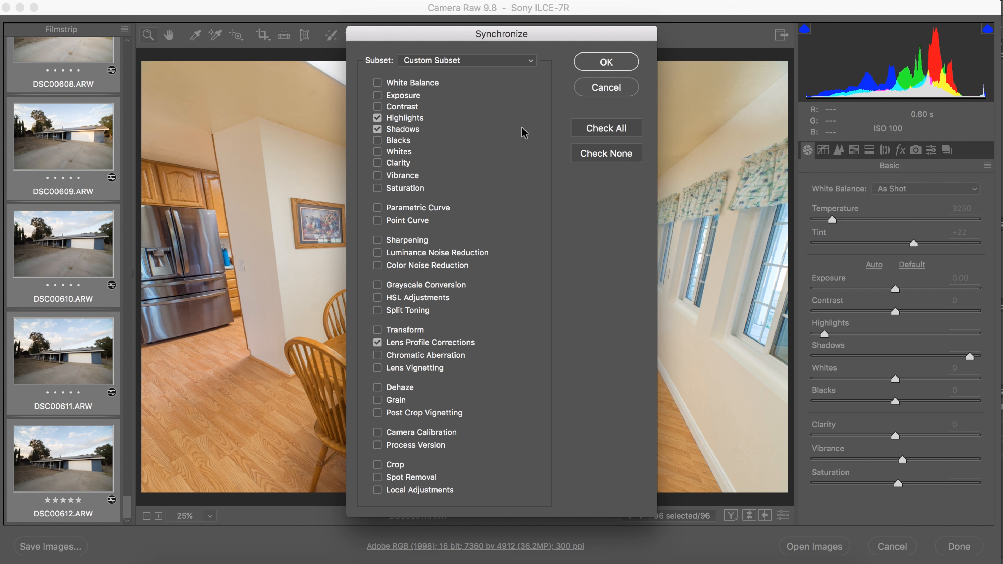
left_click(612, 64)
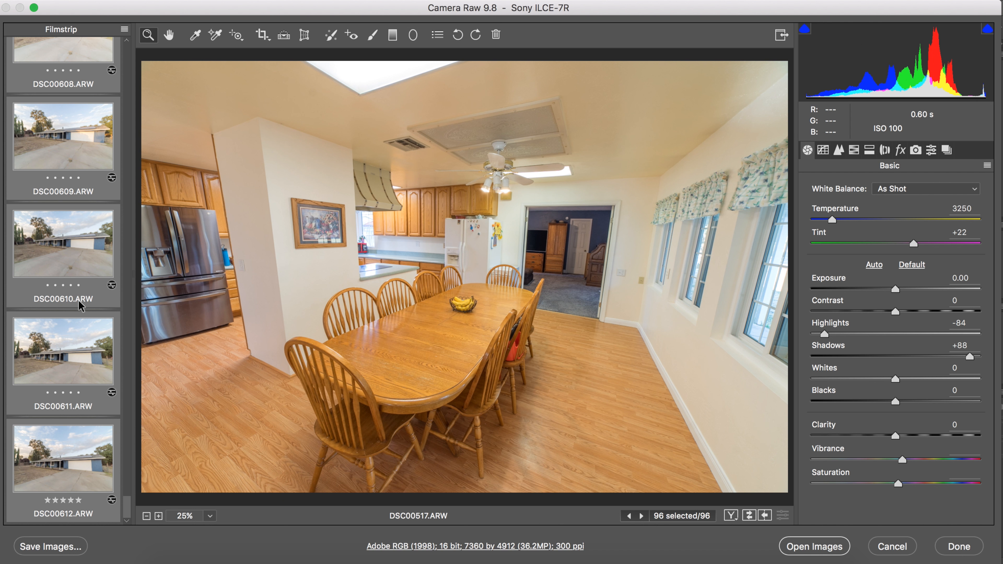
Step: Examine the filmstrip thumbnails from the last photo back to the covered patio shots for the synchronized adjustments
scroll(57, 195, "up", 10)
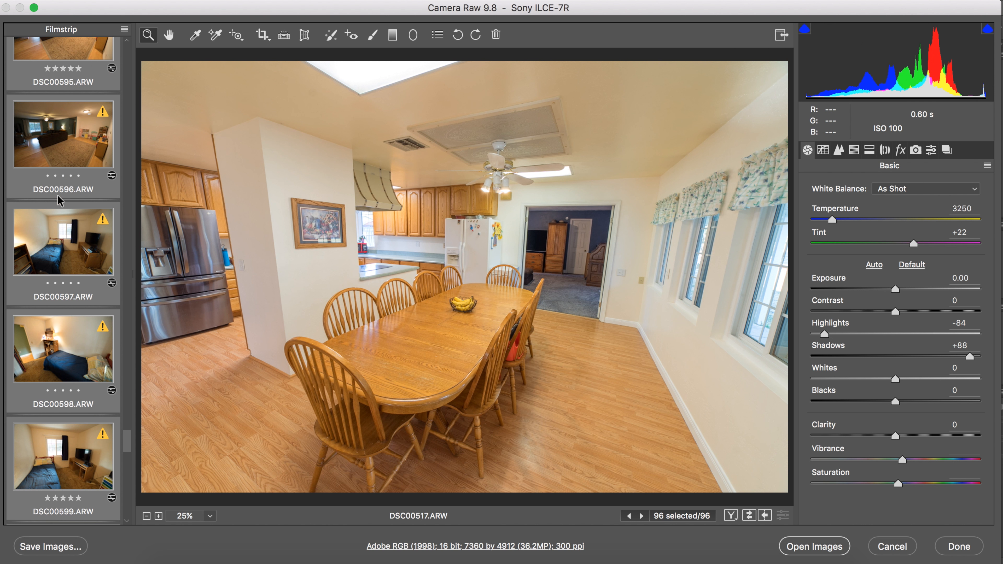
scroll(72, 239, "up", 7)
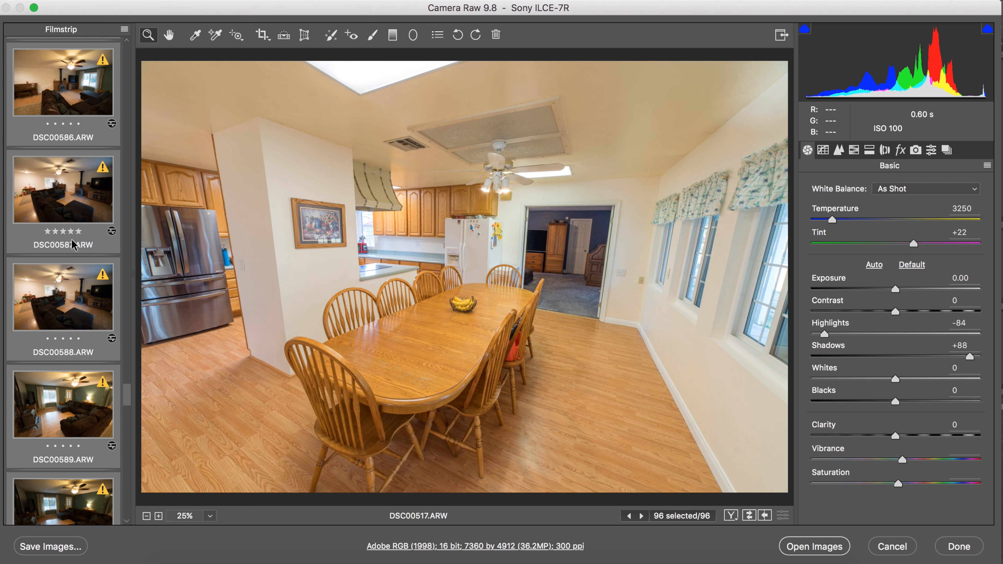
scroll(68, 239, "up", 5)
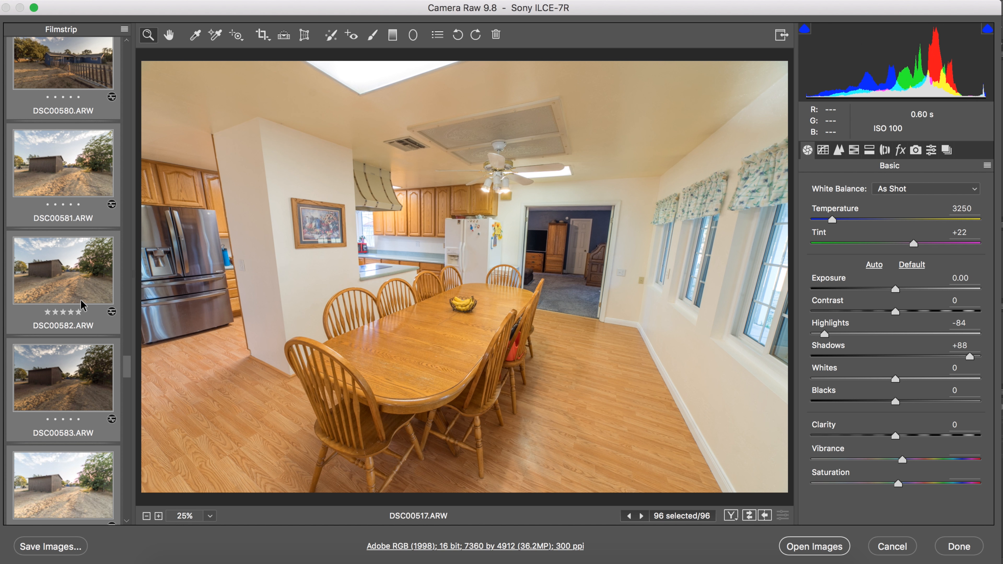
scroll(80, 299, "up", 2)
scroll(81, 300, "up", 1)
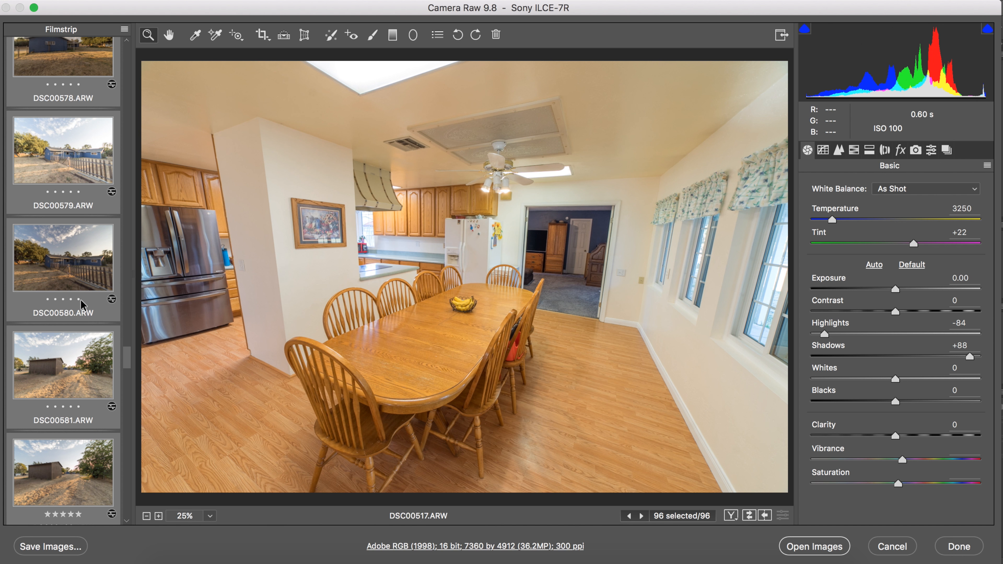
scroll(80, 284, "up", 5)
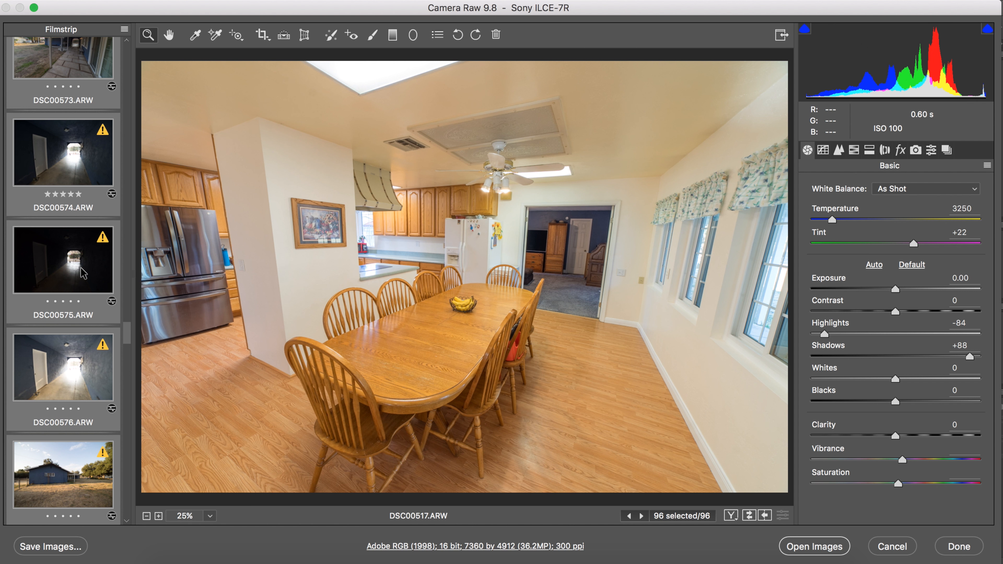
scroll(83, 272, "up", 3)
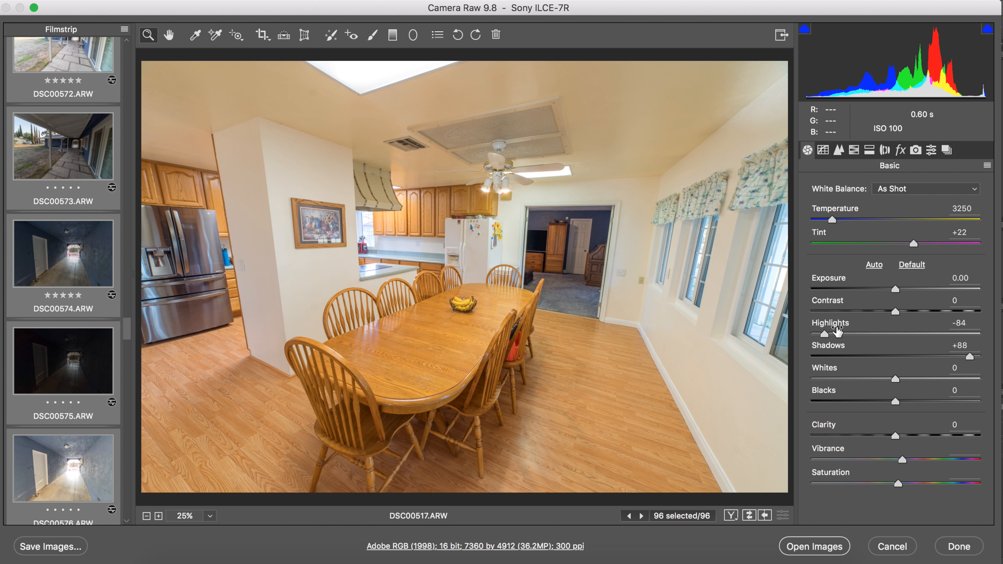
scroll(98, 277, "up", 4)
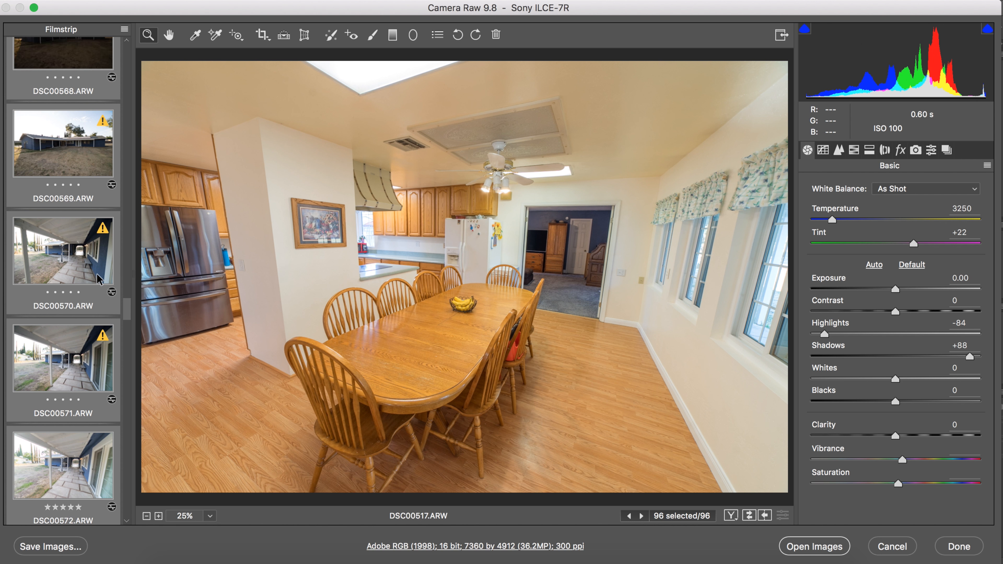
Step: Open the patio photo DSC00570.ARW and check its synchronized tone settings and lens profile corrections
left_click(87, 252)
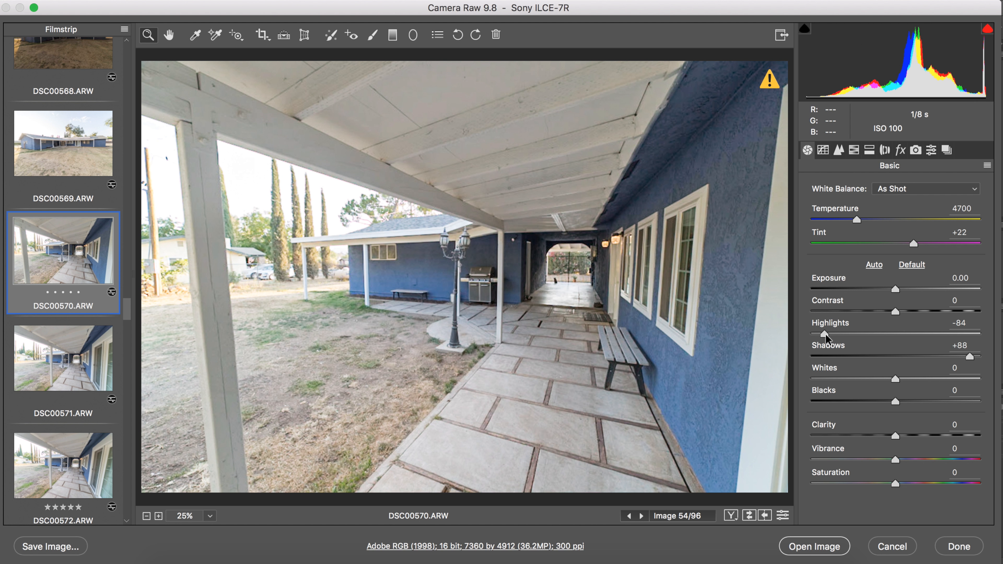
left_click(901, 151)
left_click(885, 150)
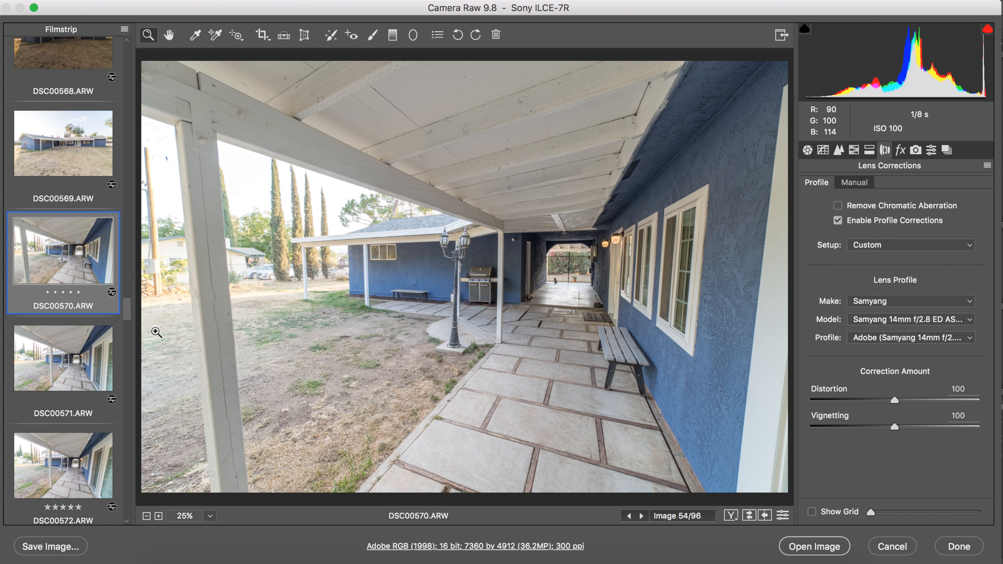
Step: Review the filmstrip from the patio photos back to DSC00517.ARW, and open the bedroom photo DSC00530.ARW to check its lens profile corrections
scroll(85, 263, "up", 3)
scroll(85, 262, "up", 15)
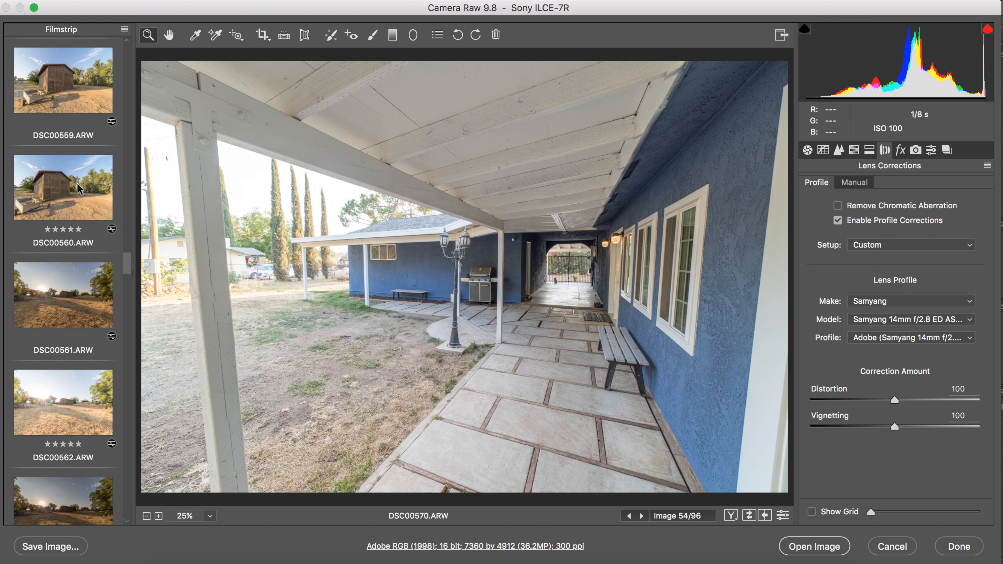
scroll(78, 189, "up", 6)
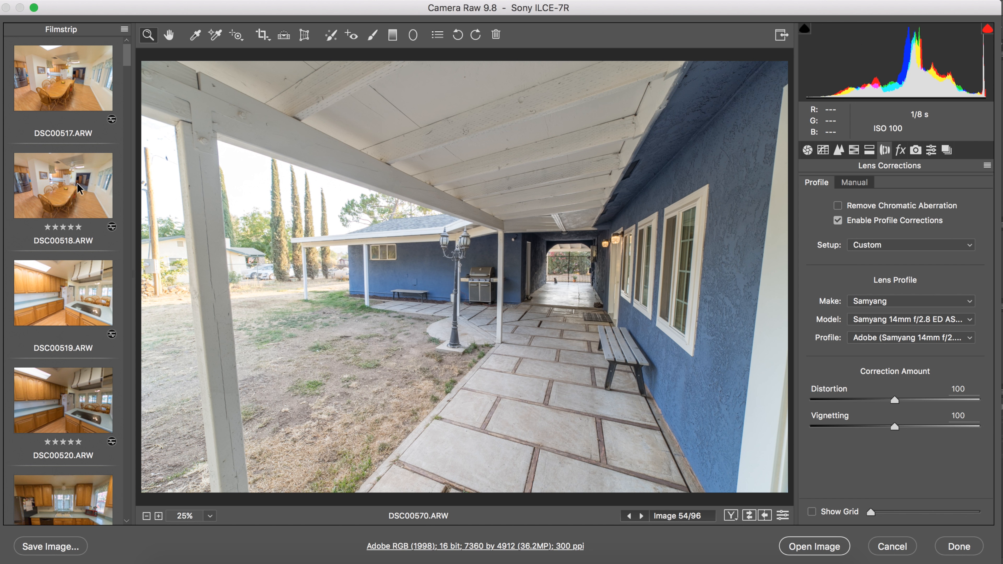
scroll(77, 189, "down", 10)
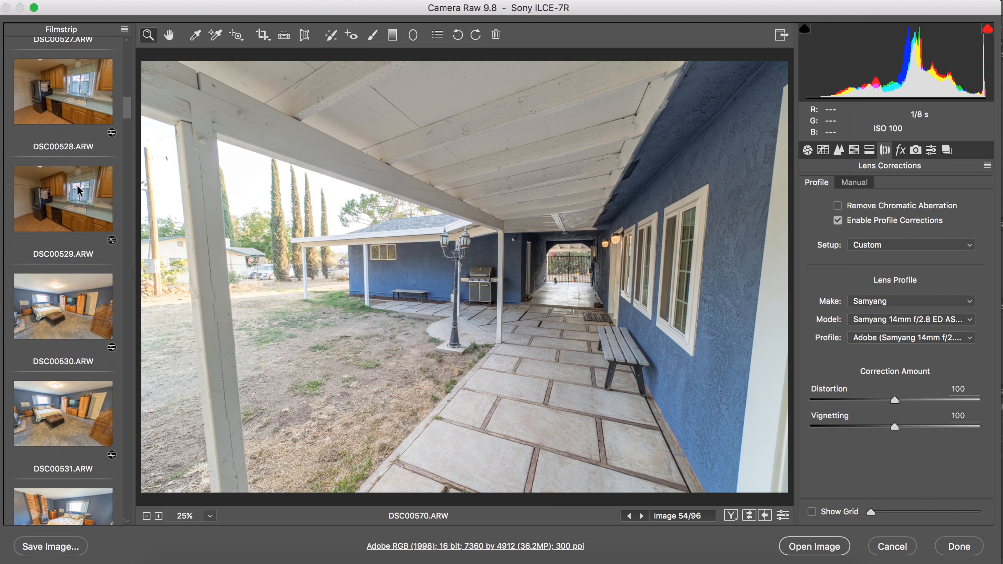
left_click(77, 331)
scroll(78, 331, "down", 2)
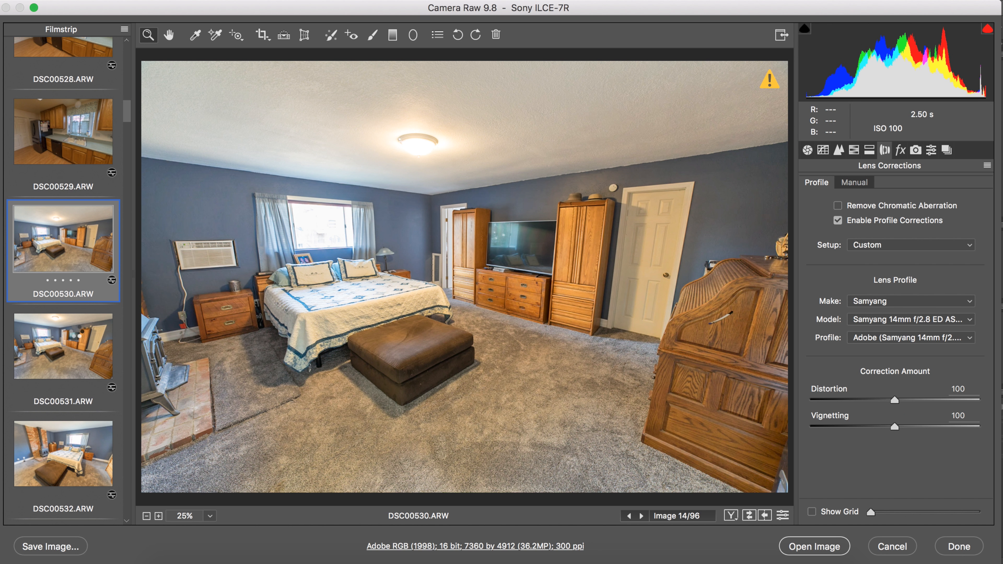
Step: Open the fenced yard photo DSC00580.ARW and check its synchronized lens profile corrections and basic tone settings
scroll(81, 316, "down", 10)
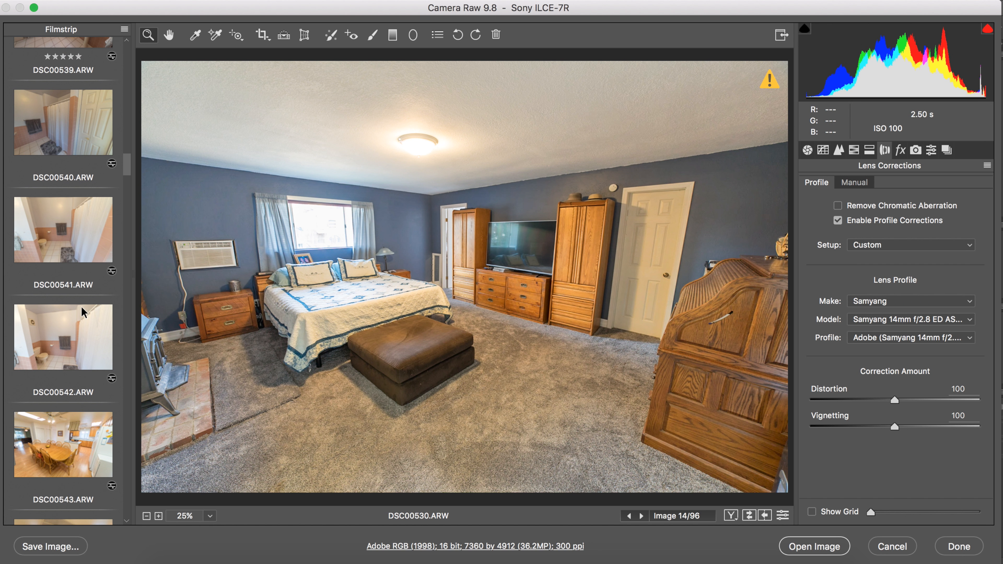
scroll(81, 312, "down", 10)
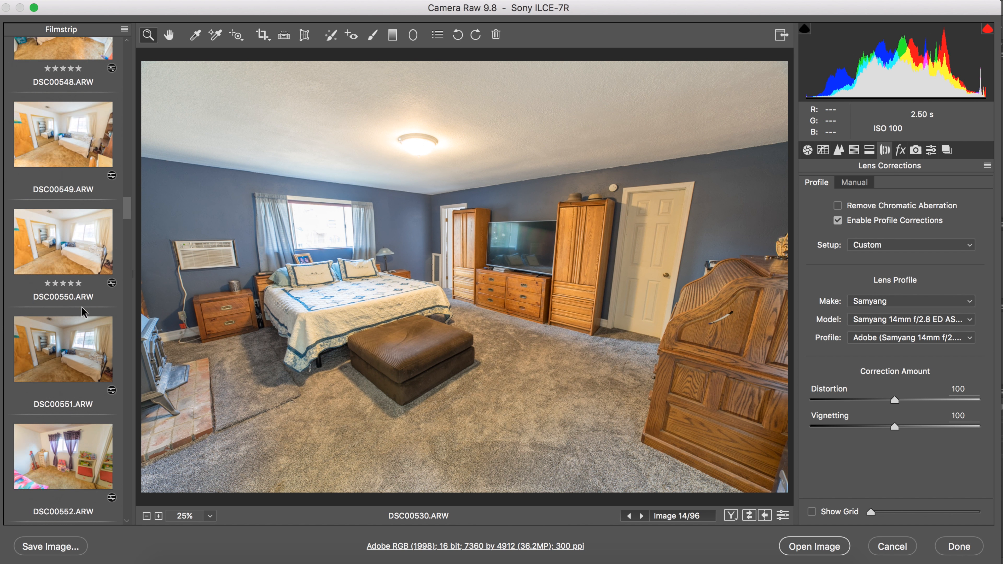
scroll(83, 312, "down", 1)
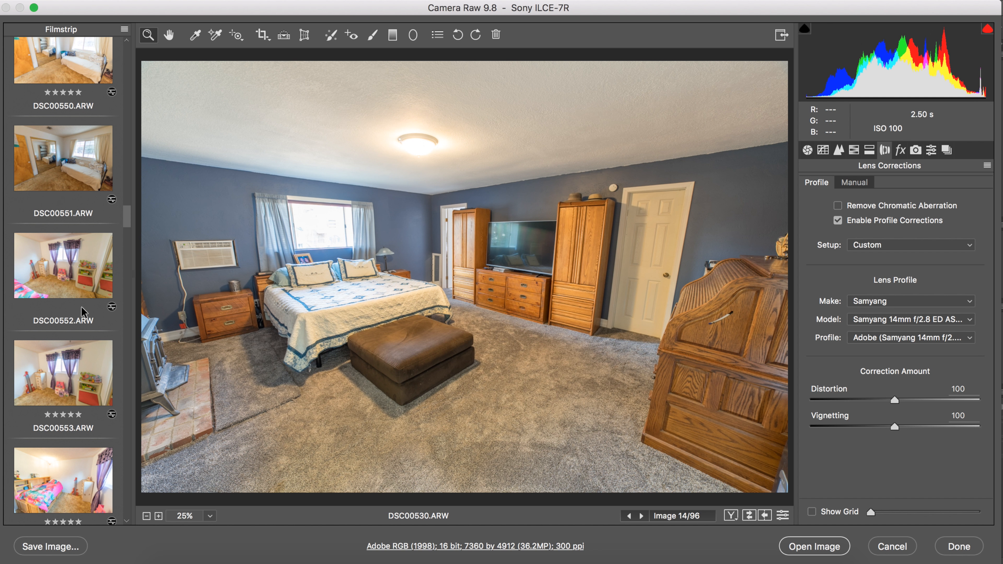
scroll(82, 312, "down", 10)
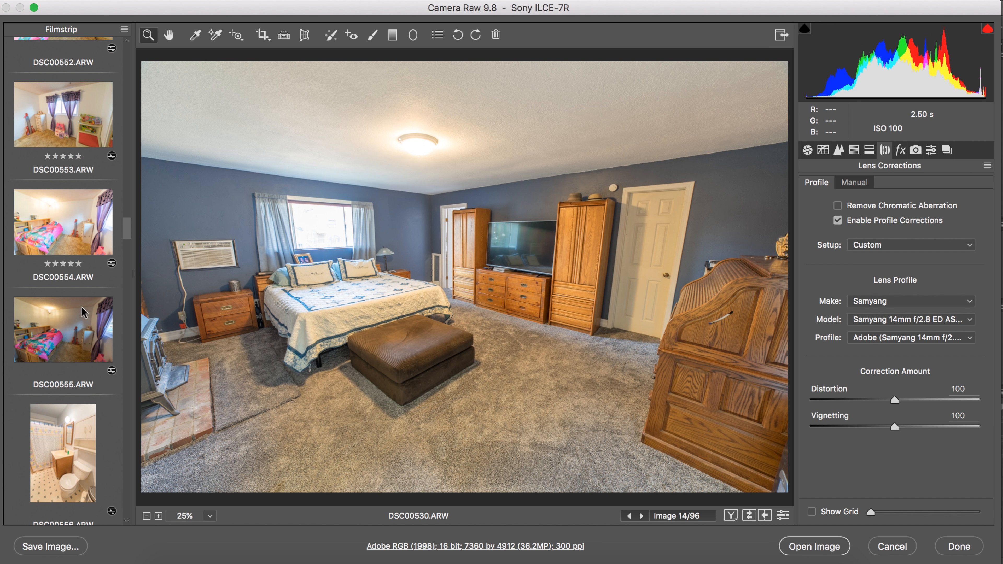
scroll(81, 312, "down", 5)
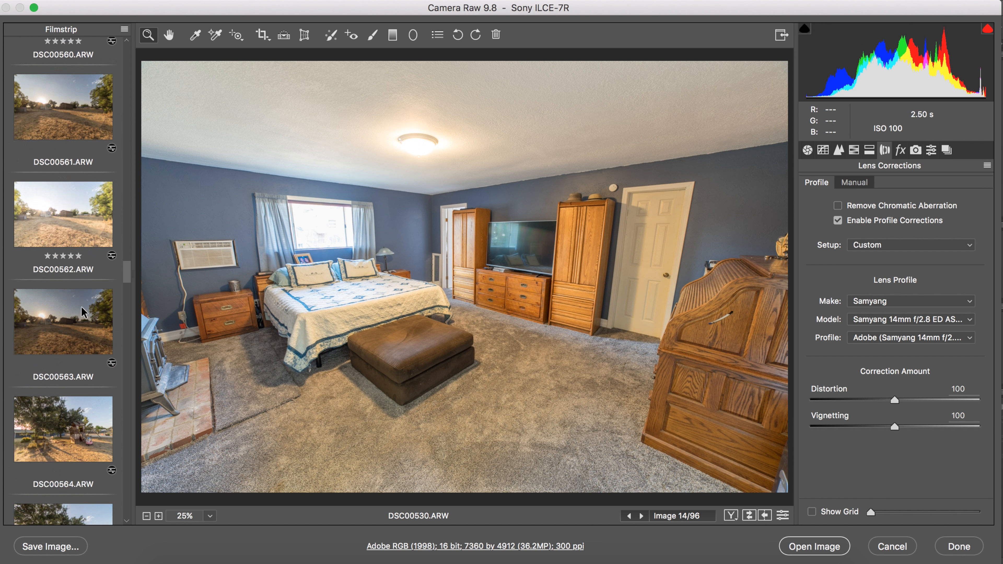
scroll(79, 262, "down", 9)
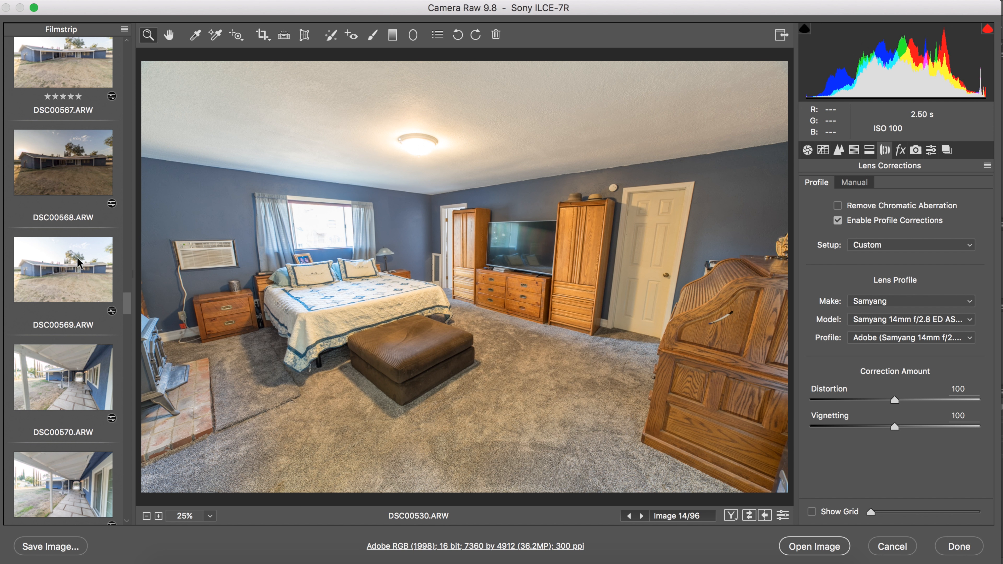
scroll(78, 262, "down", 4)
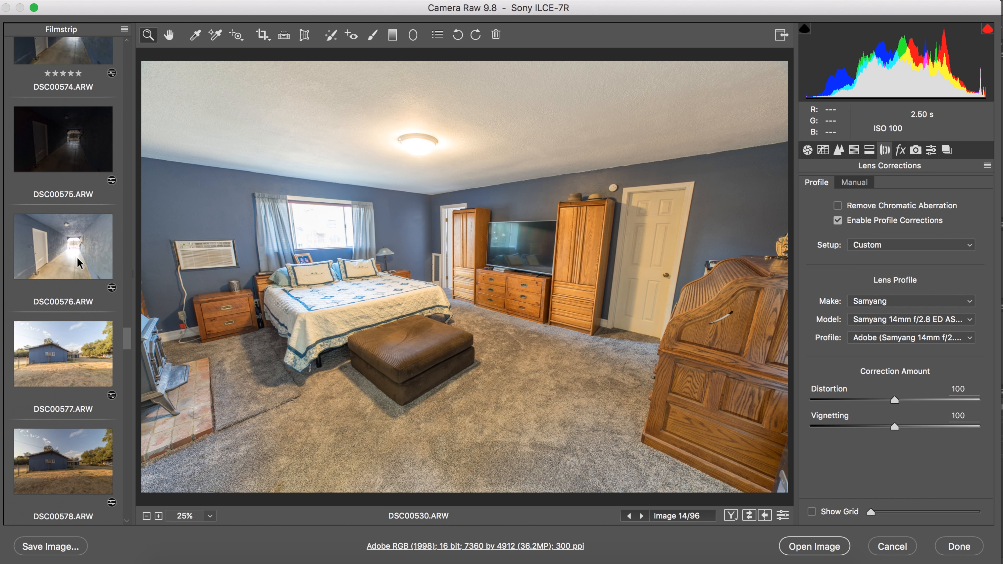
scroll(79, 263, "down", 1)
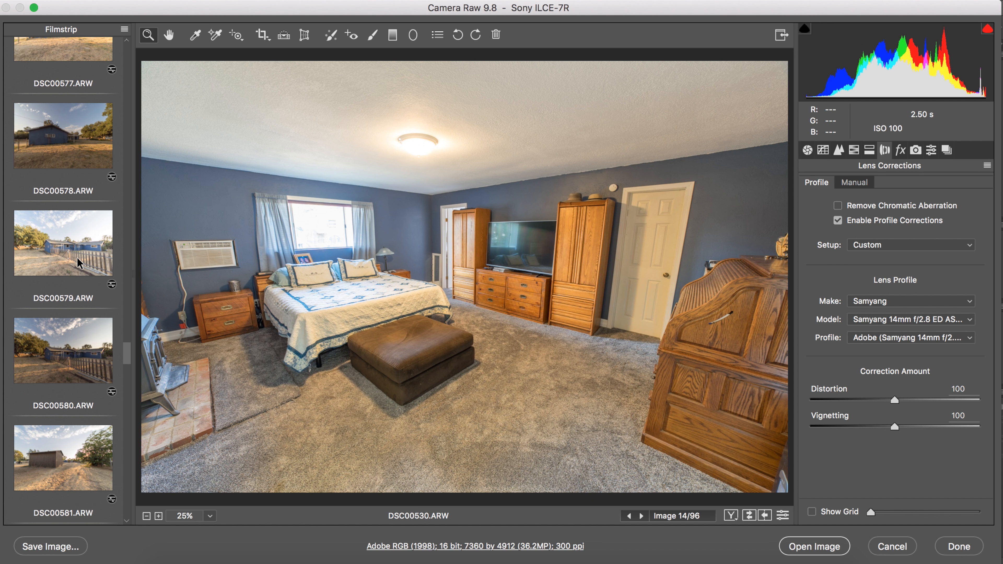
left_click(73, 334)
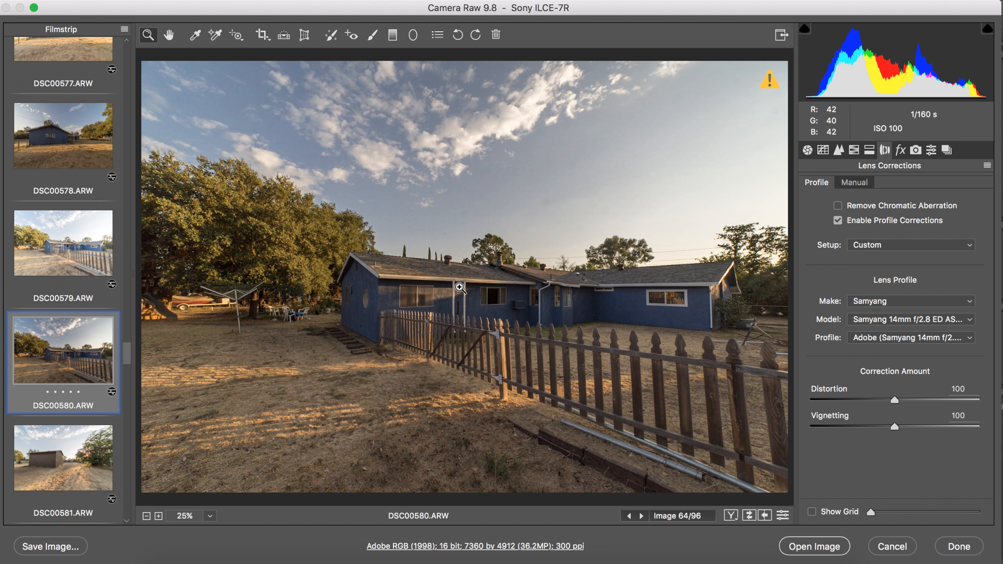
left_click(807, 150)
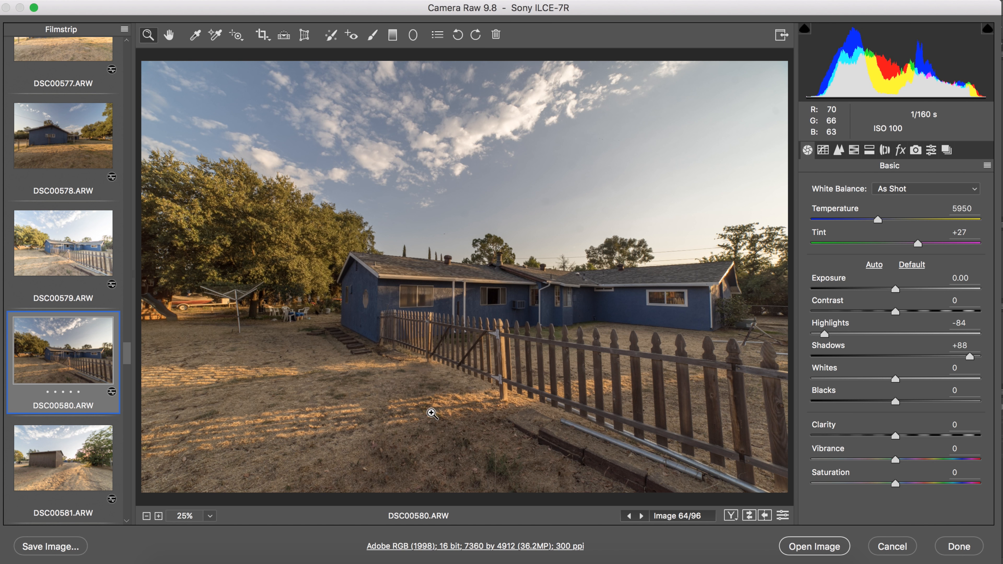
Step: Compare the basic settings of the dining room photos DSC00517.ARW and DSC00518.ARW, including Vibrance and Saturation
scroll(55, 314, "up", 10)
scroll(55, 314, "up", 8)
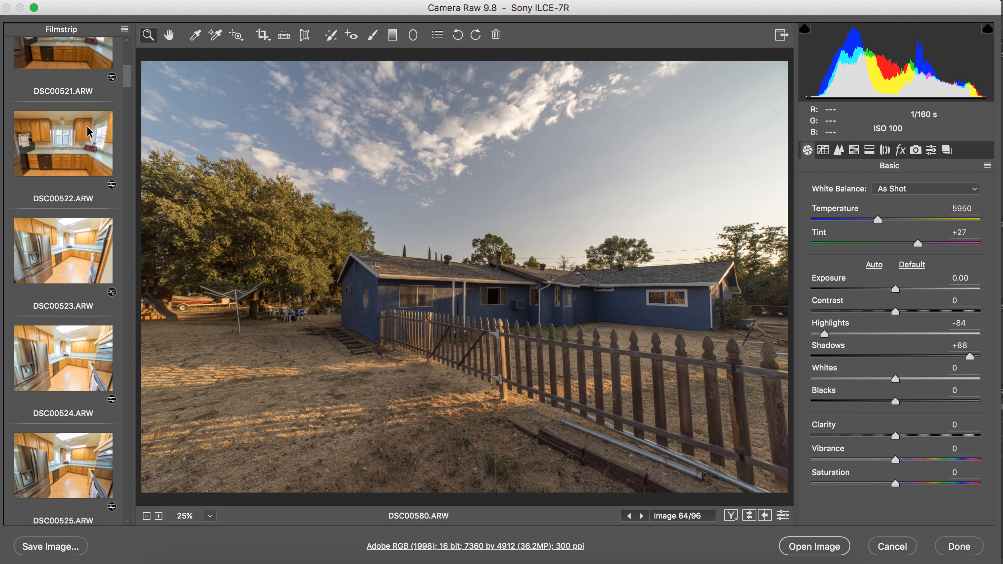
left_click(81, 95)
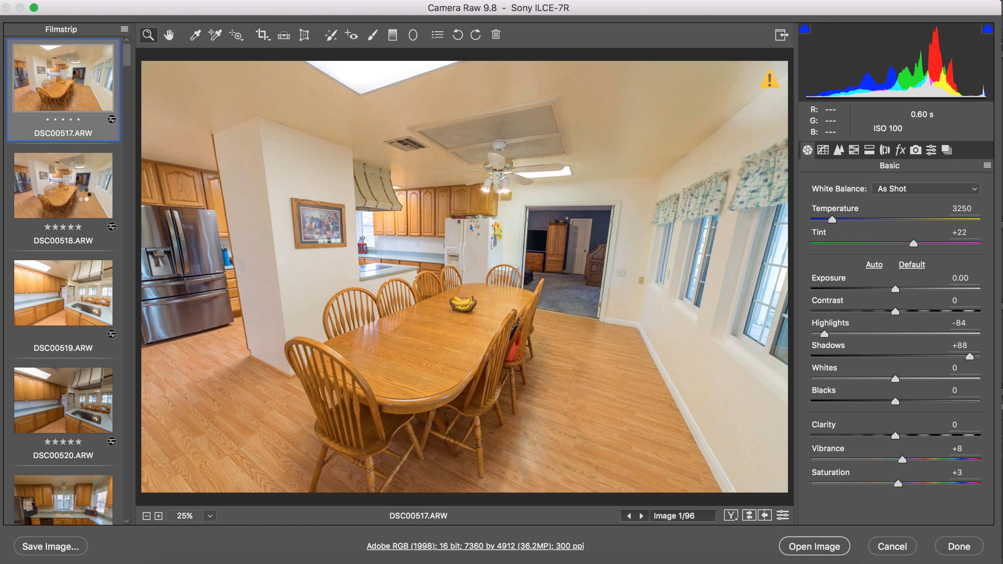
left_click(84, 190)
Step: Open the shed photo DSC00559.ARW and set its Vibrance to +7 and Saturation to +8
scroll(84, 195, "down", 15)
scroll(84, 195, "down", 20)
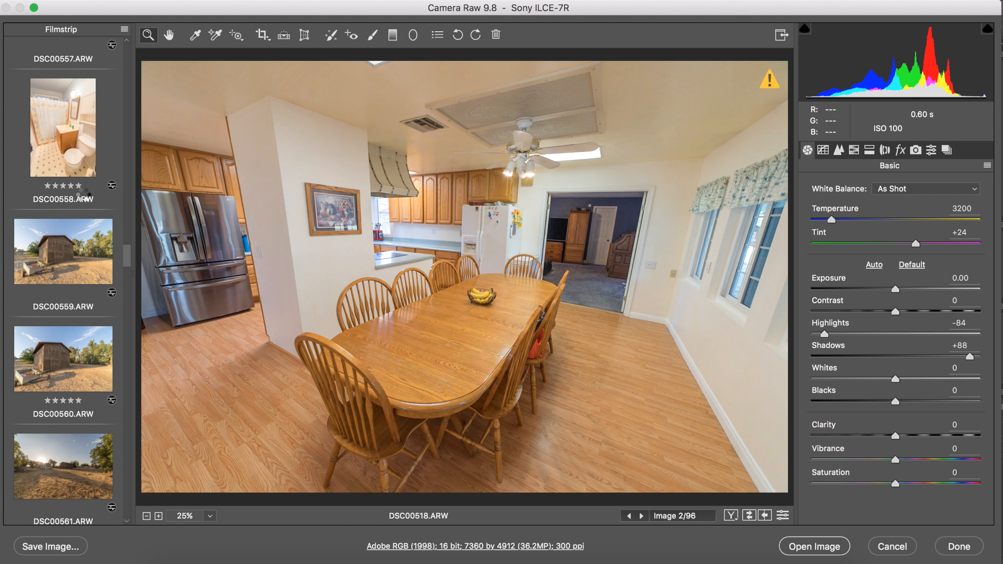
scroll(75, 223, "up", 2)
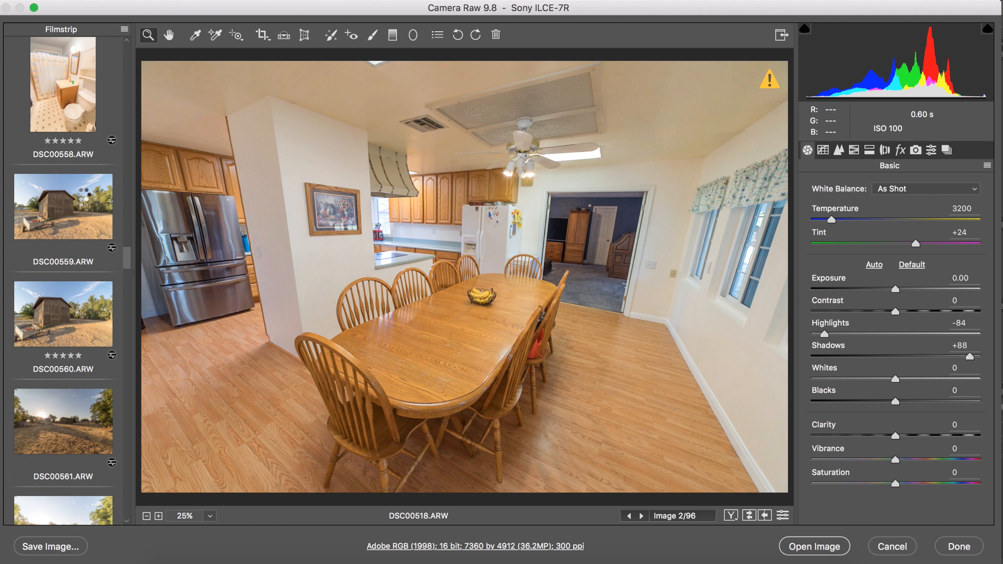
left_click(94, 245)
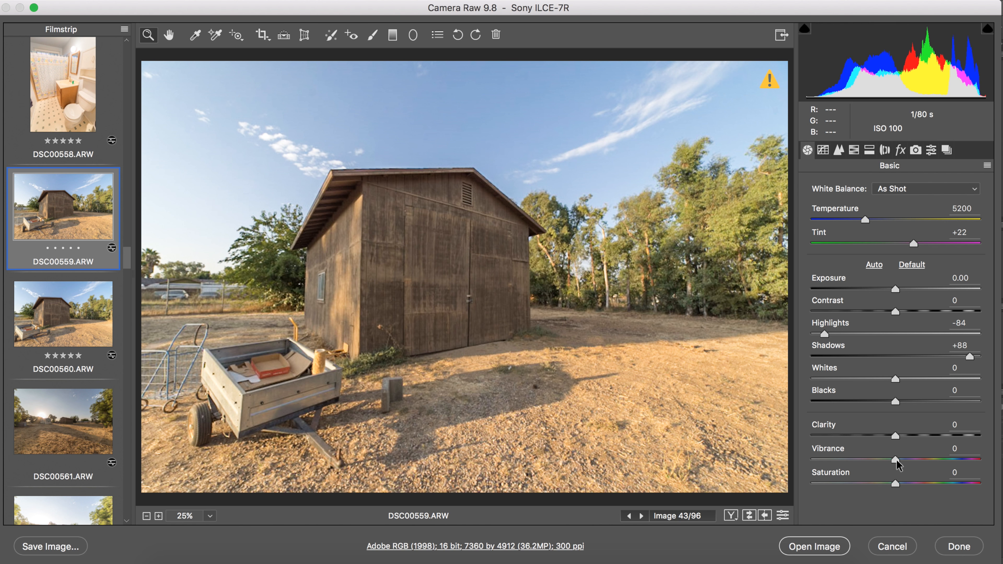
left_click_drag(897, 461, 902, 461)
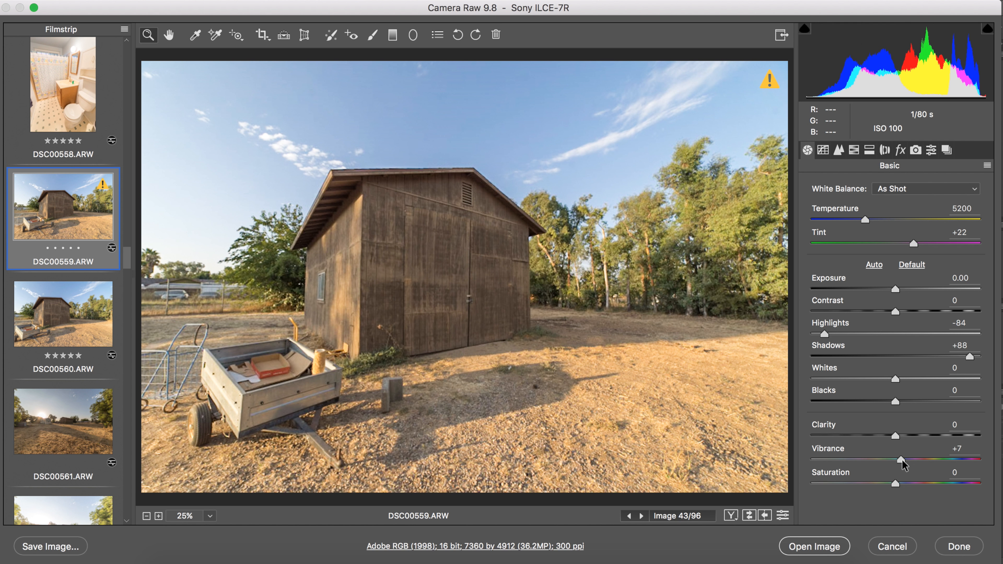
left_click_drag(896, 484, 903, 484)
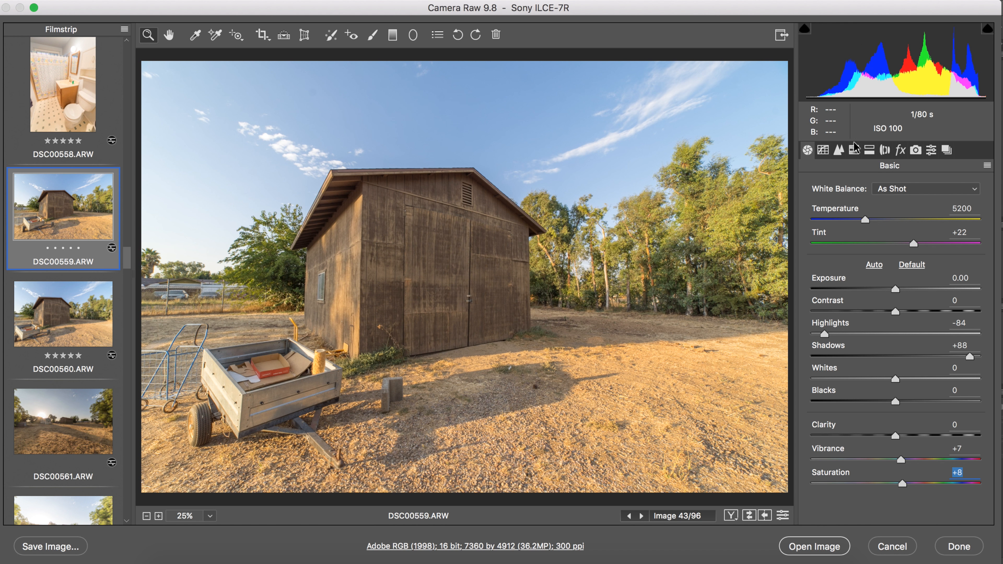
Step: Raise the HSL saturation of Blues to +54 on the shed photo
left_click(854, 150)
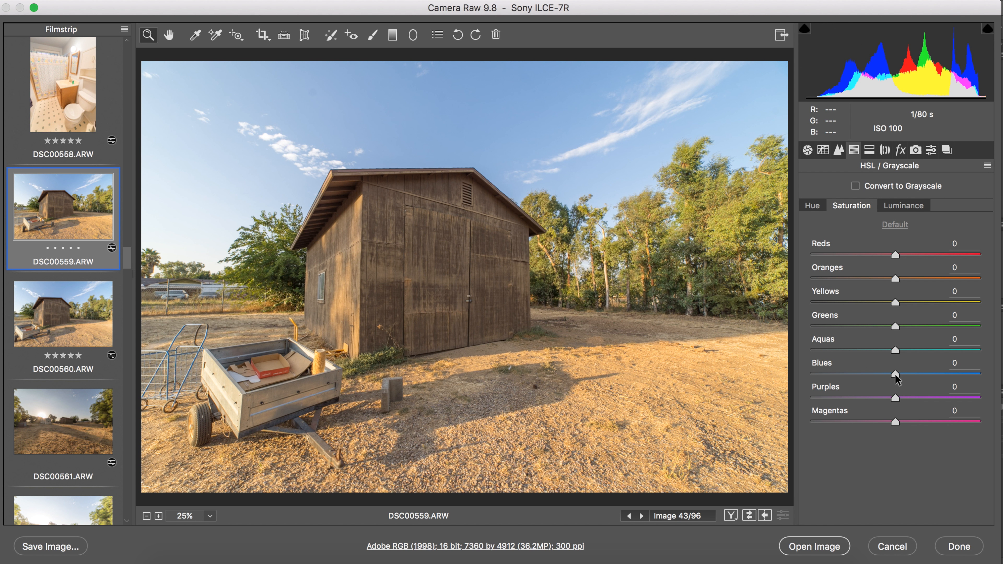
left_click_drag(895, 376, 920, 378)
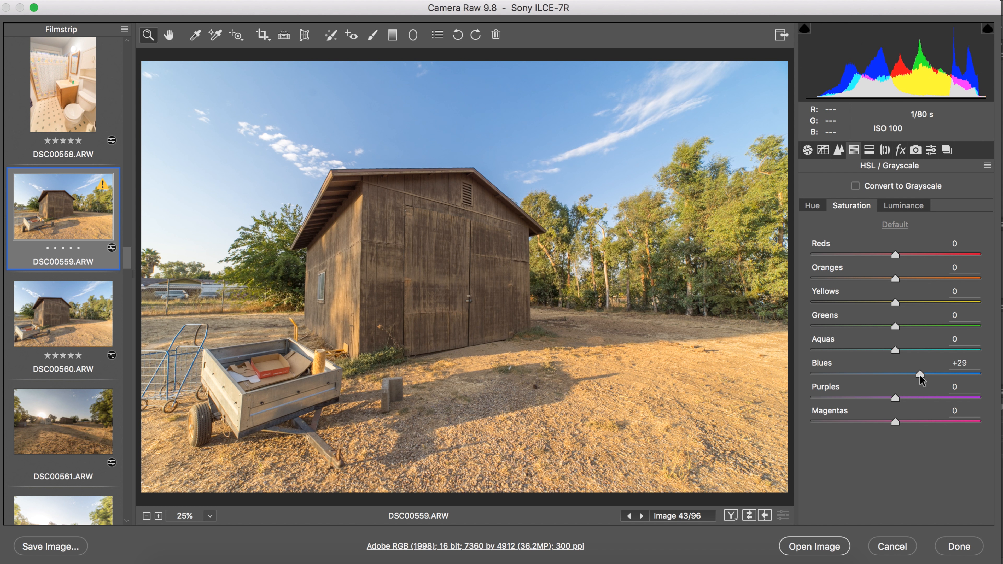
mouse_move(947, 374)
left_mouse_down()
mouse_move(898, 374)
mouse_move(974, 373)
mouse_move(940, 377)
left_mouse_up()
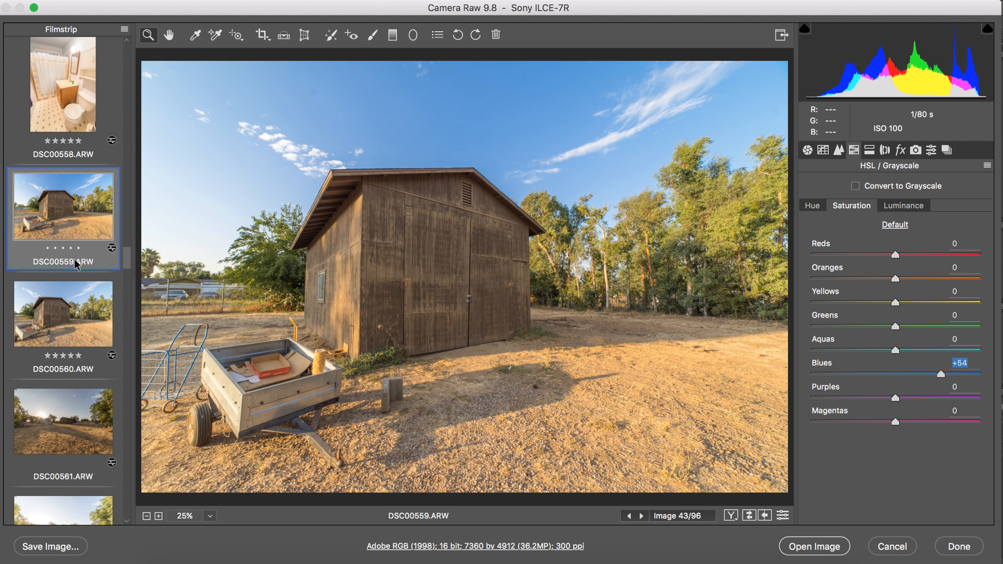
Step: Extend the filmstrip selection from the shed photo DSC00559.ARW through DSC00569.ARW
scroll(73, 248, "down", 6)
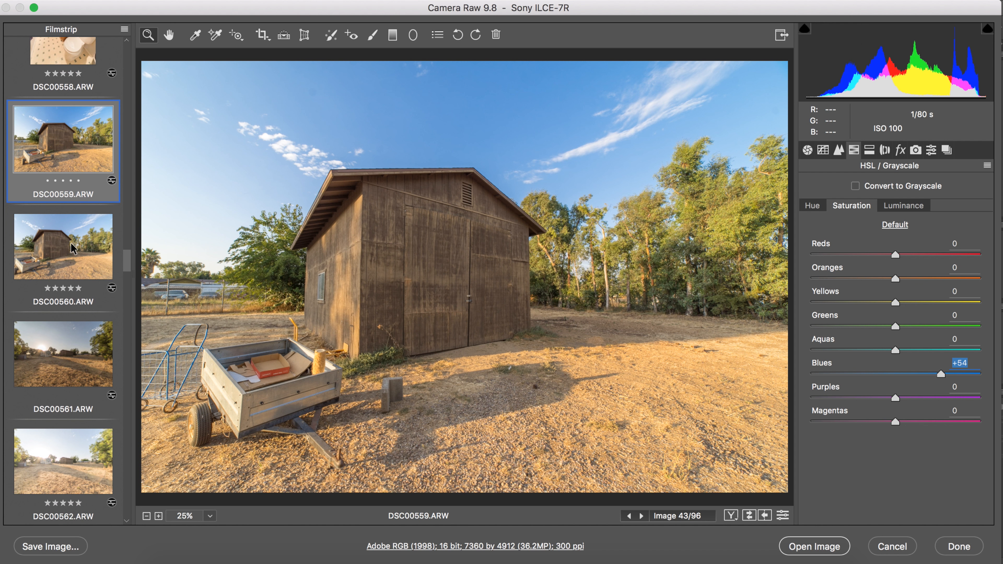
scroll(72, 245, "down", 2)
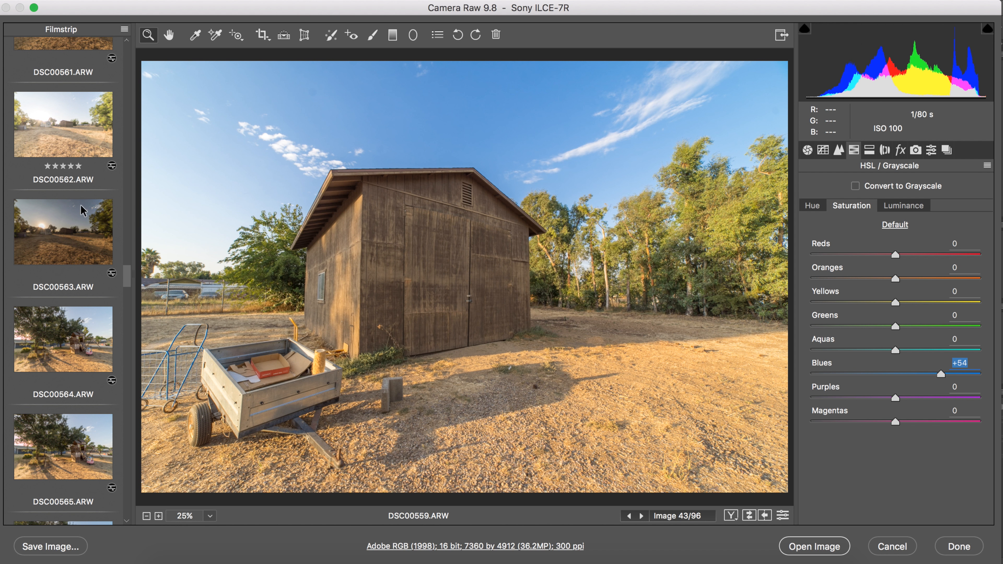
scroll(79, 289, "down", 1)
scroll(87, 293, "down", 20)
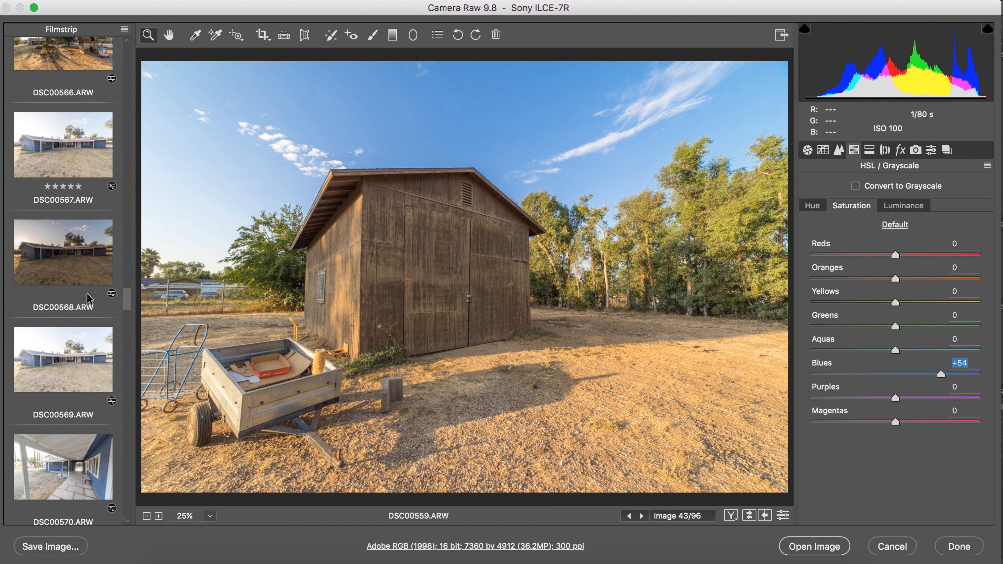
scroll(88, 298, "up", 10)
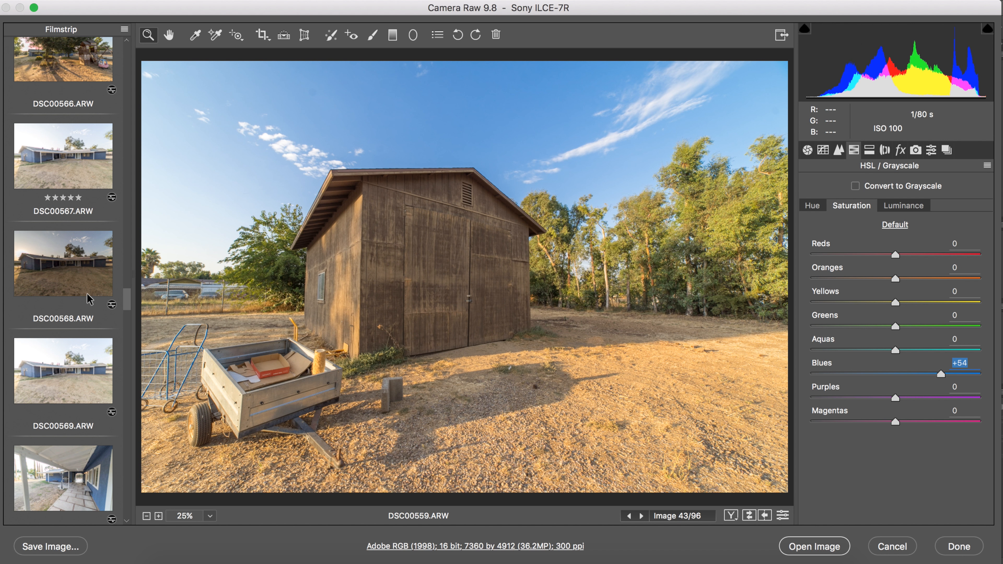
left_click(82, 386, "shift")
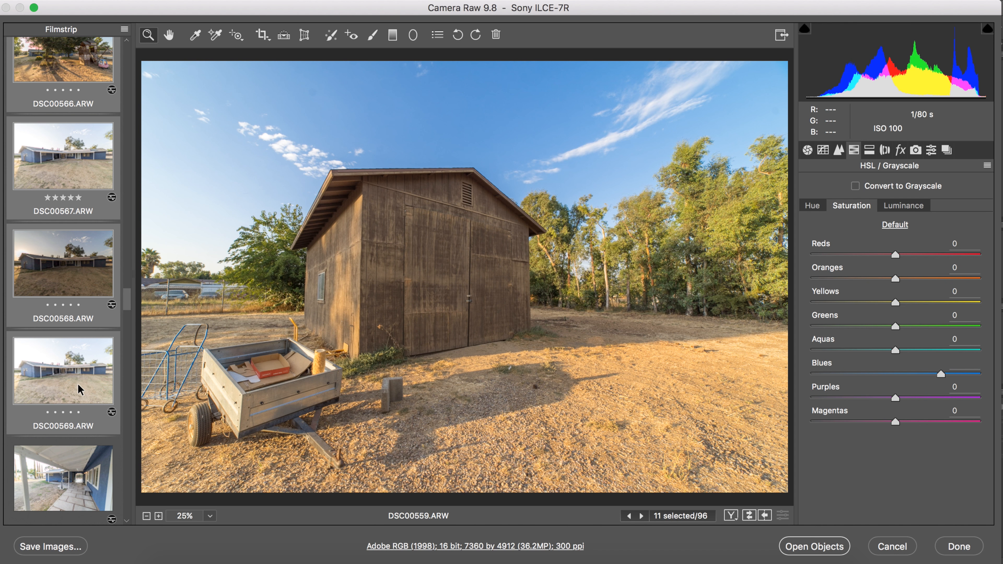
Step: Add the exterior photos DSC00577.ARW through DSC00580.ARW to the selection, leaving out the covered patio and passage shots
scroll(81, 356, "down", 1)
scroll(81, 355, "down", 20)
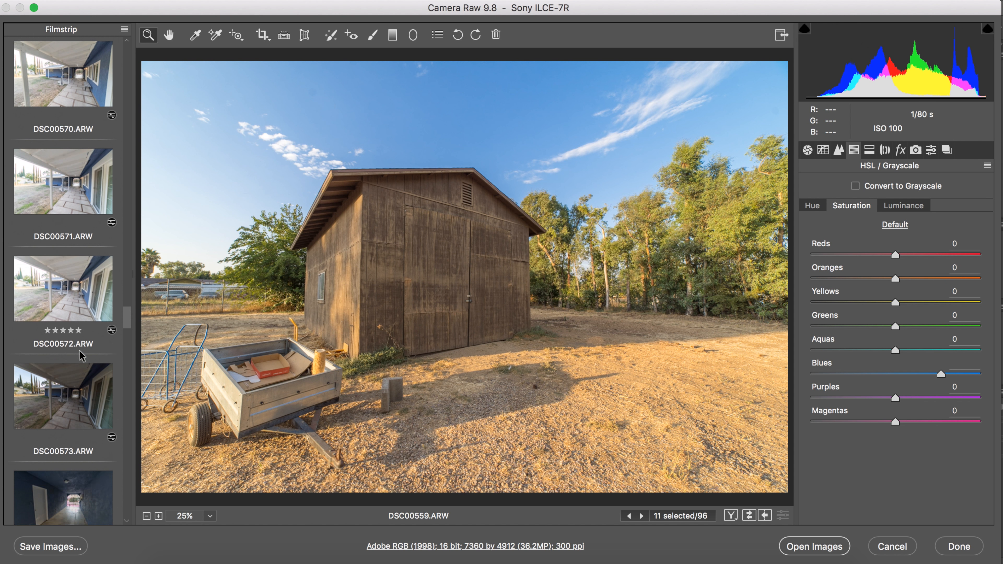
scroll(81, 356, "down", 2)
left_click(74, 160, "super")
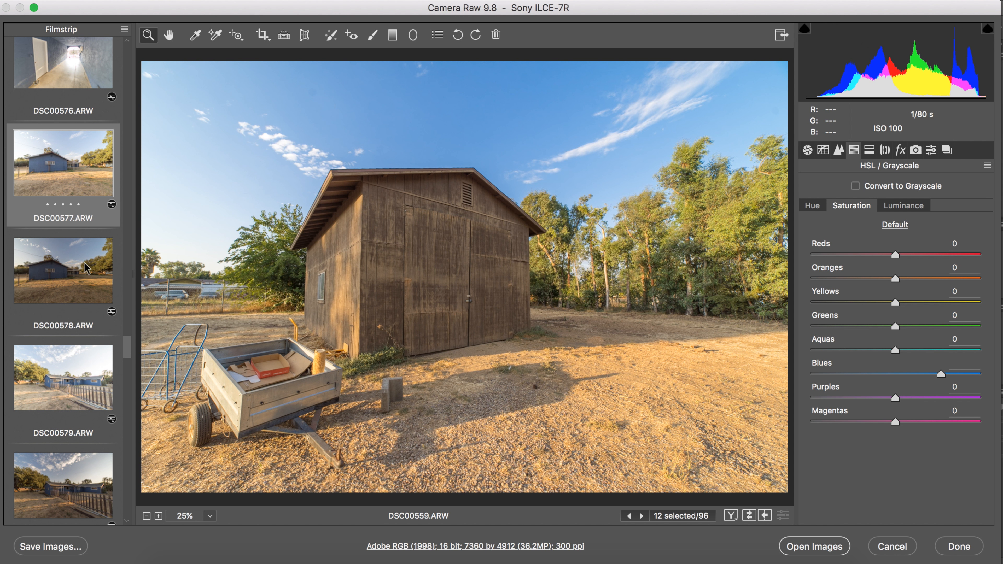
left_click(87, 269, "super")
left_click(86, 363, "super")
left_click(87, 494, "super")
Step: Add four more exterior photos that follow DSC00580.ARW in the filmstrip to the selection
scroll(85, 437, "down", 12)
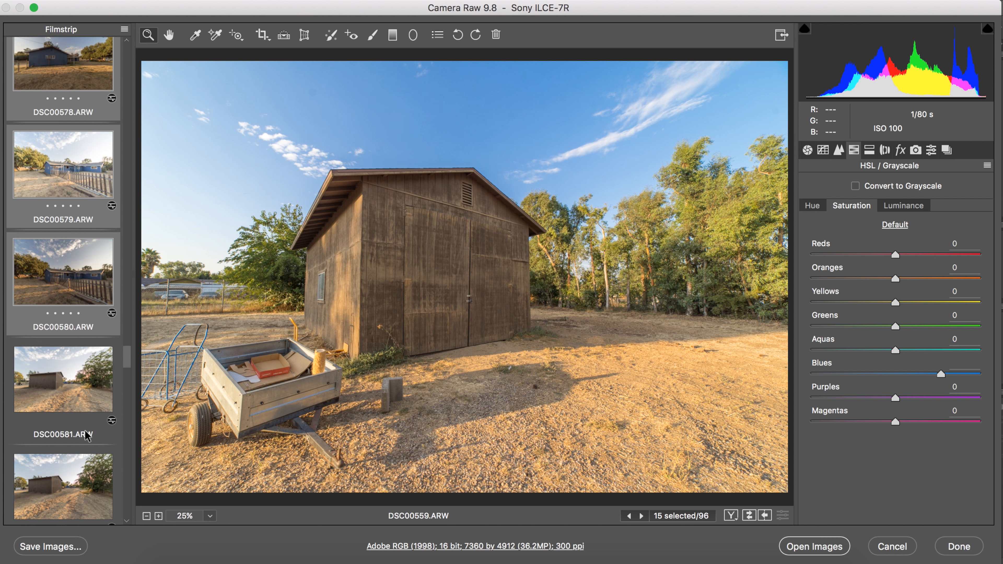
left_click(87, 334, "super")
left_click(83, 395, "super")
scroll(65, 356, "down", 10)
left_click(73, 332, "super")
left_click(79, 402, "super")
Step: Add the exterior driveway photos DSC00609.ARW through DSC00612.ARW to the filmstrip selection
scroll(79, 402, "down", 20)
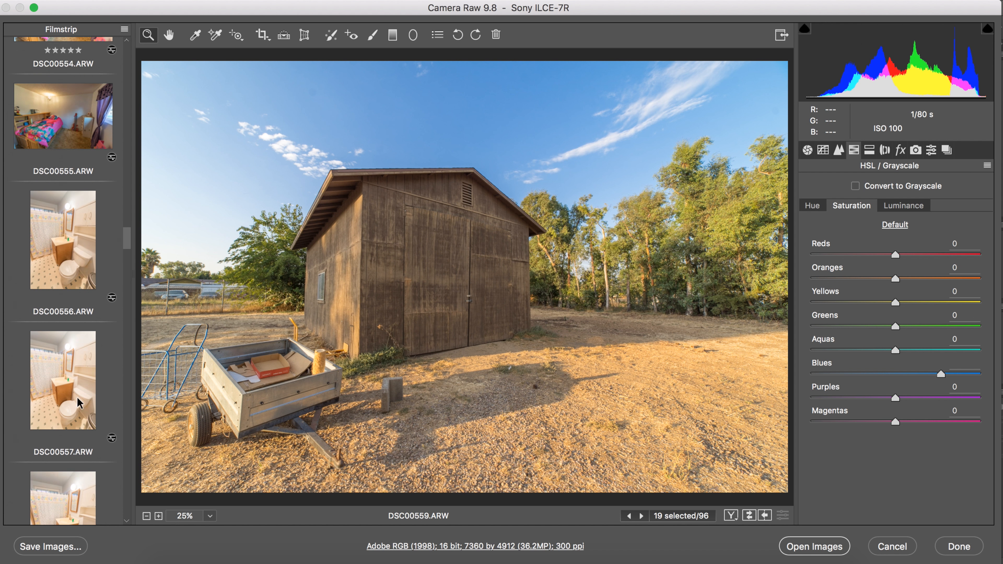
scroll(79, 403, "down", 20)
scroll(77, 276, "up", 1)
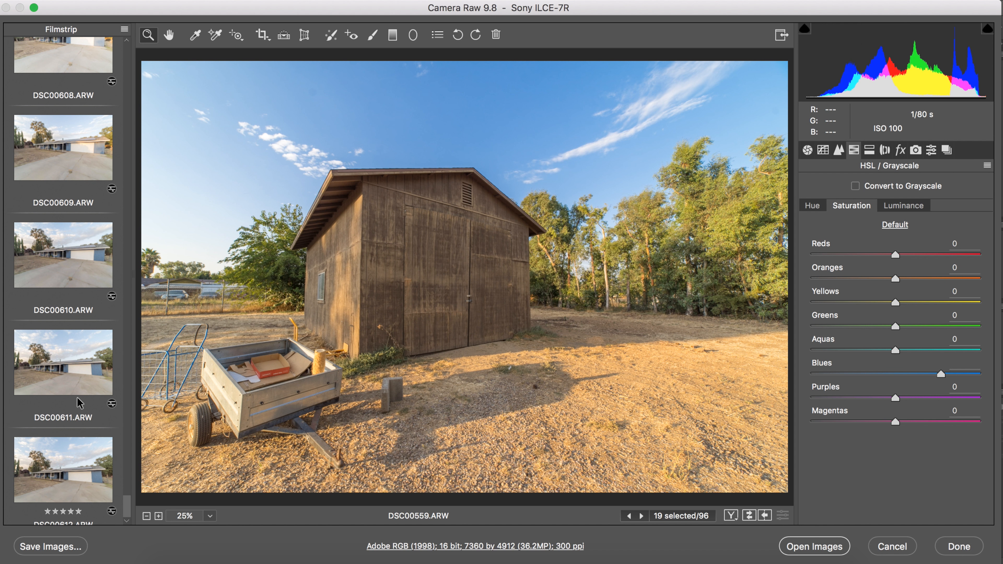
left_click(75, 164, "super")
left_click(84, 249, "super")
left_click(88, 363, "super")
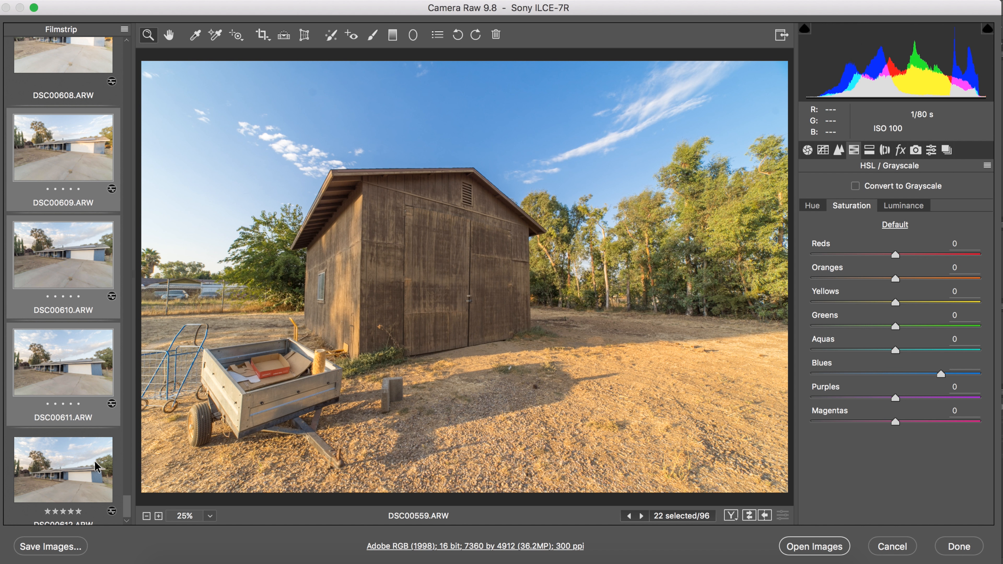
left_click(95, 468, "super")
Step: Open the Synchronize settings for the selected photos and clear every checked option
right_click(84, 365)
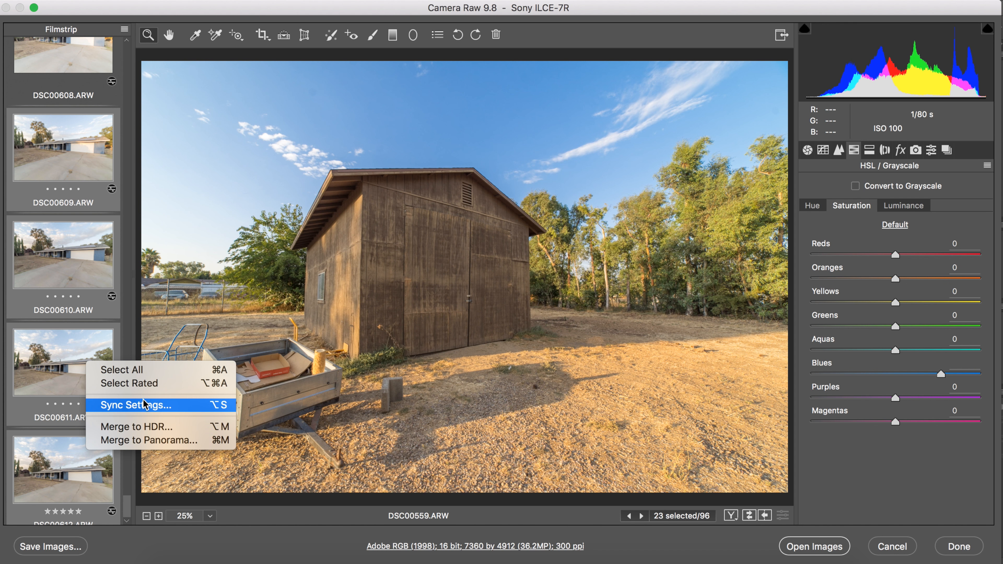
left_click(145, 404)
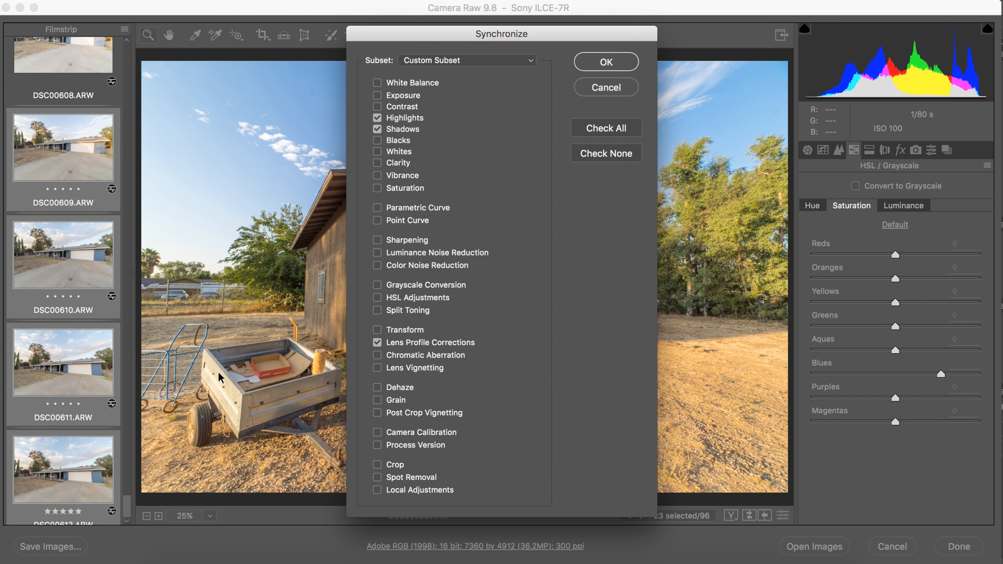
left_click(587, 157)
Step: Try the Dehaze and Basic subsets as the group of settings to synchronize
left_click(525, 62)
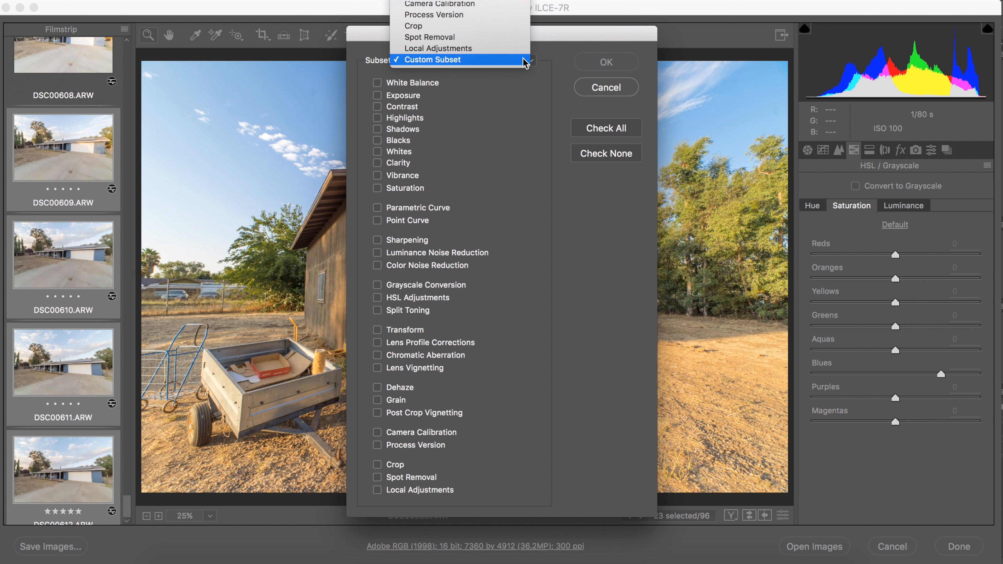
left_click(524, 60)
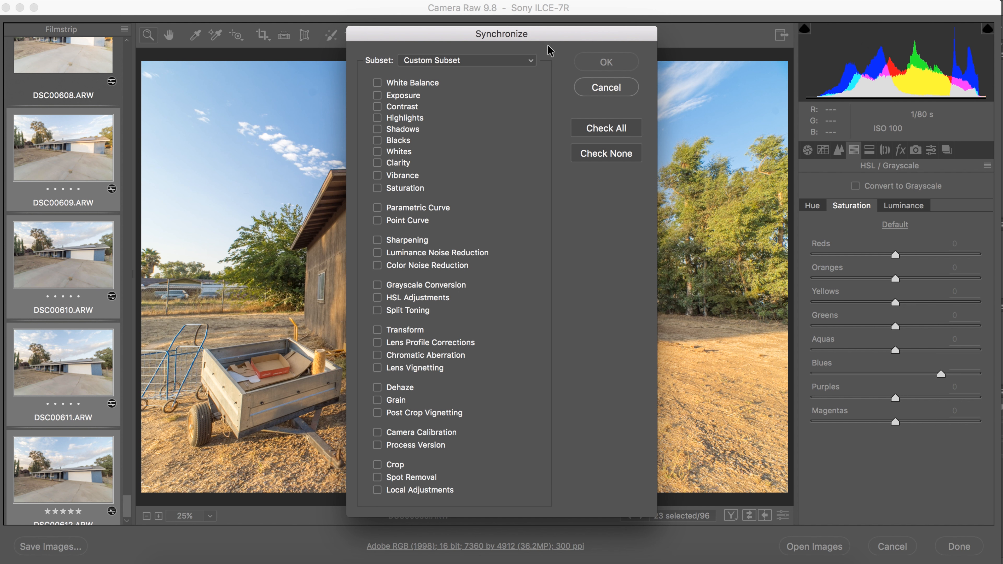
left_click(523, 66)
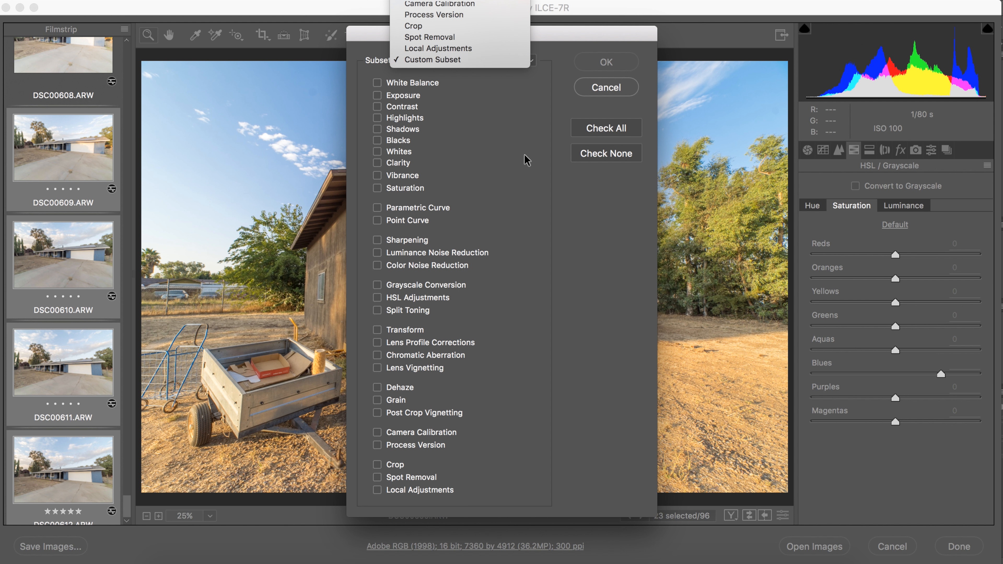
scroll(480, 28, "up", 5)
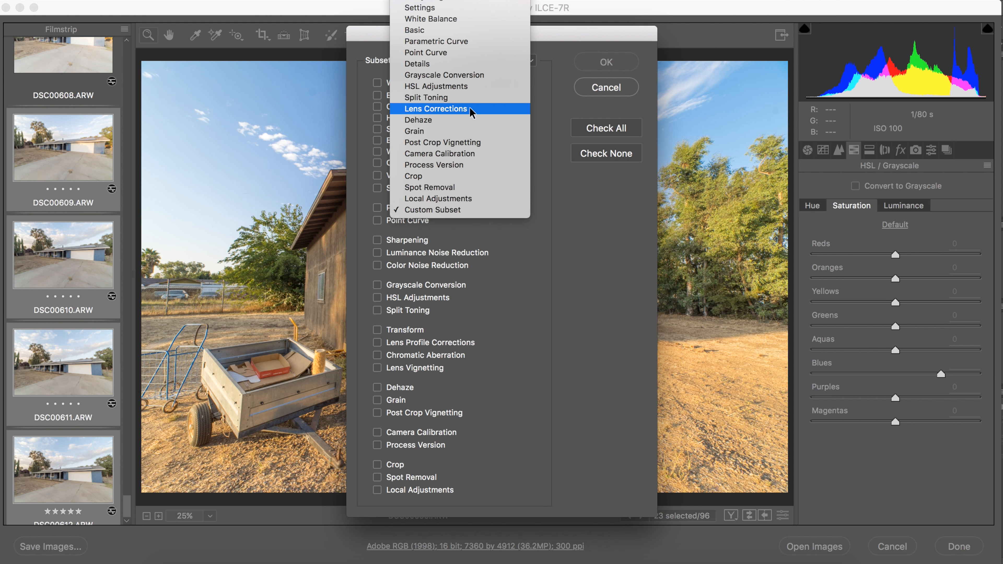
left_click(470, 124)
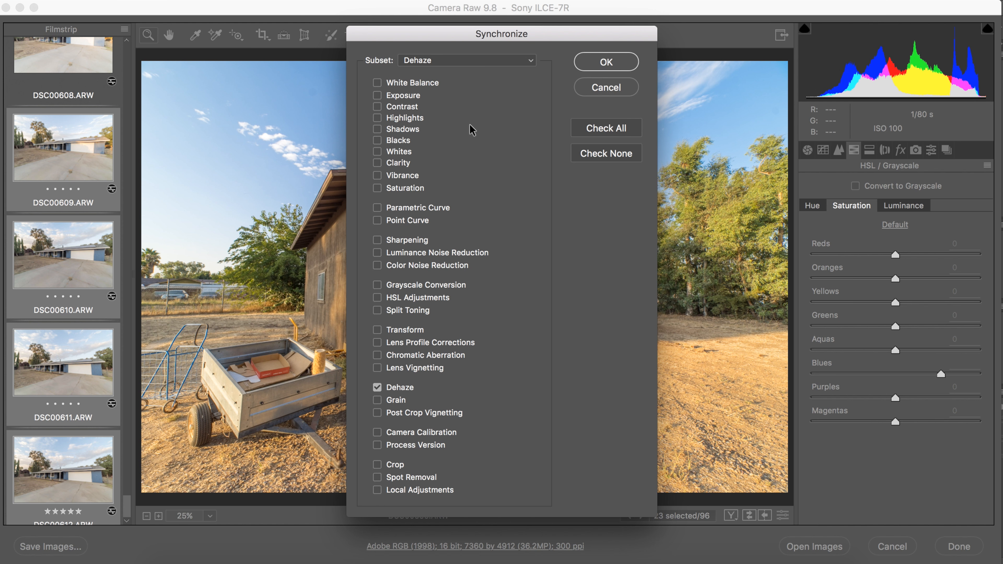
left_click(485, 64)
scroll(490, 75, "up", 3)
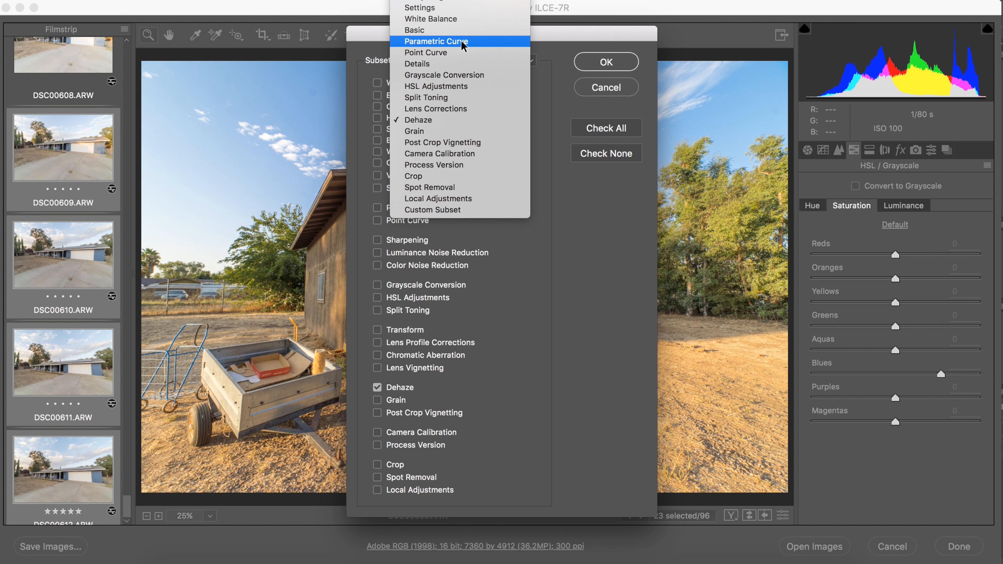
left_click(458, 30)
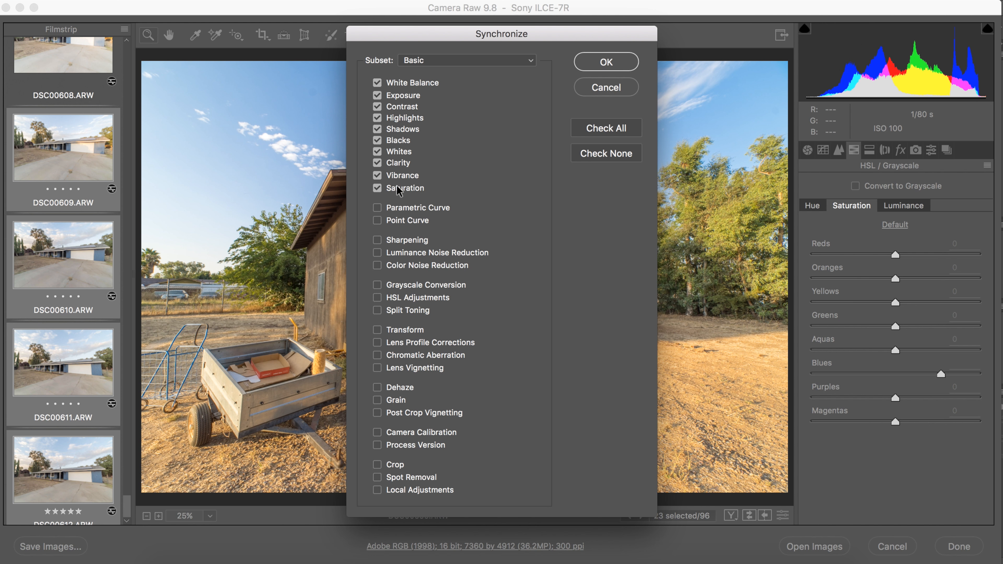
Step: Try the Crop, Dehaze and HSL Adjustments subsets to see which settings each one includes
left_click(432, 59)
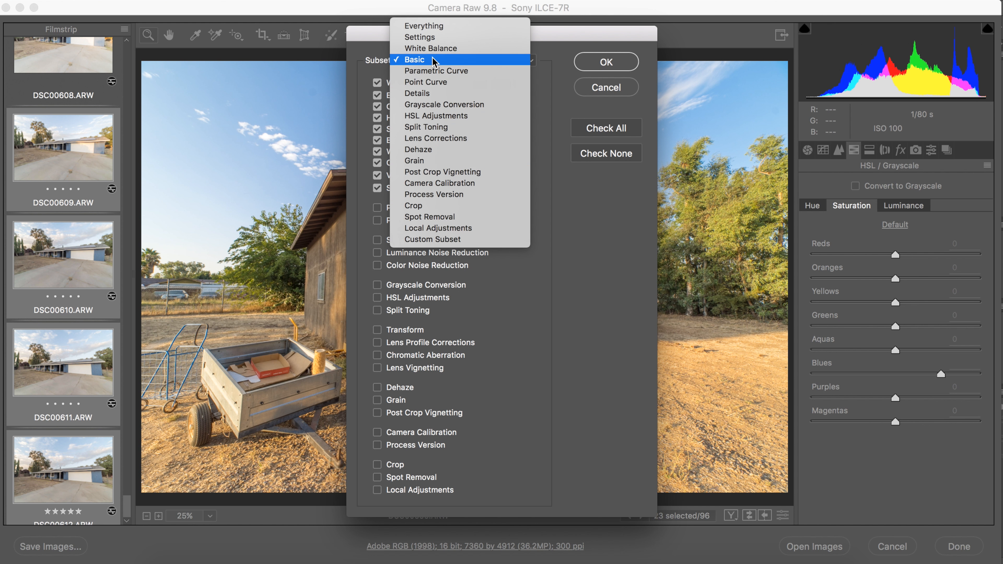
left_click(461, 206)
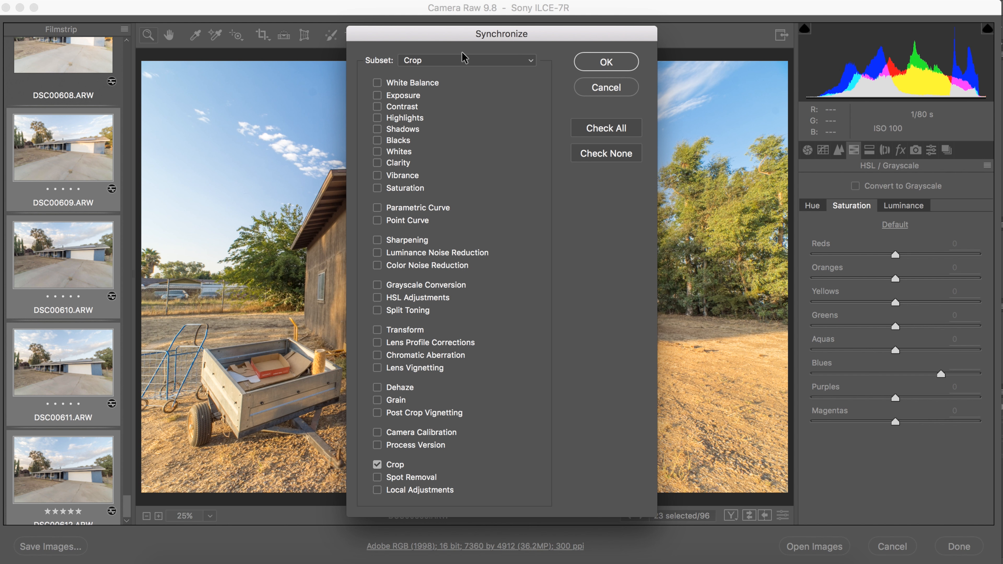
left_click(464, 59)
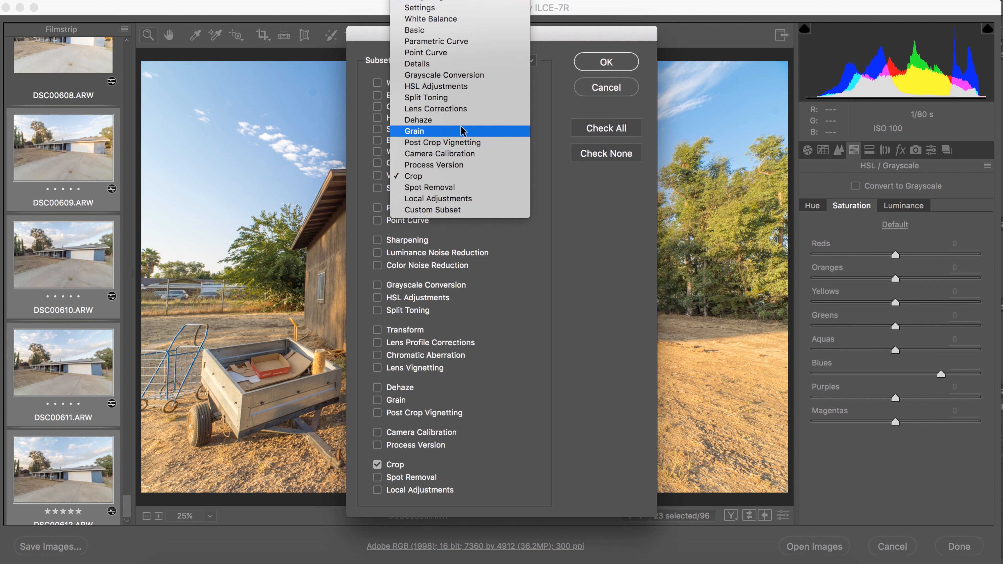
left_click(467, 121)
left_click(495, 62)
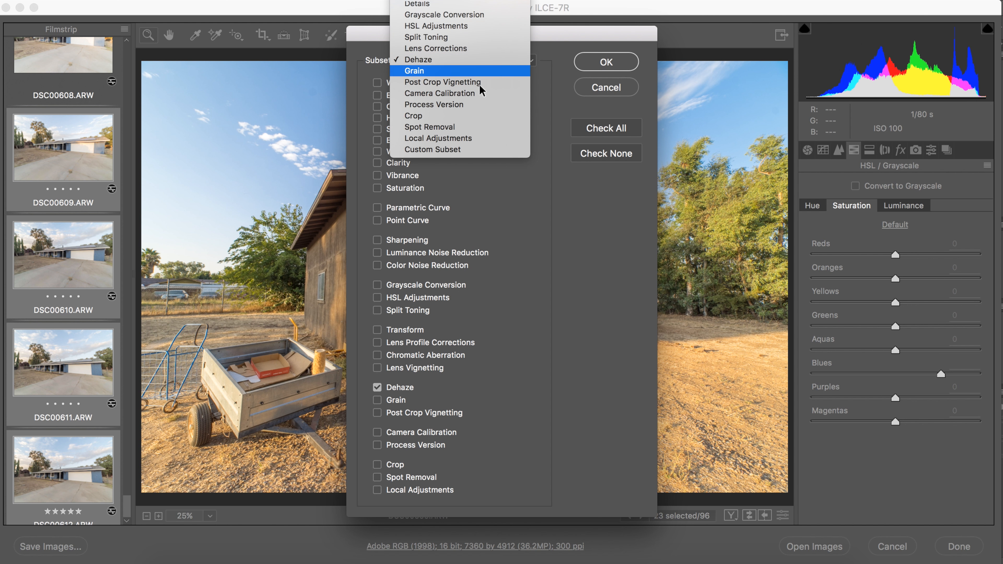
scroll(479, 91, "up", 2)
left_click(476, 75)
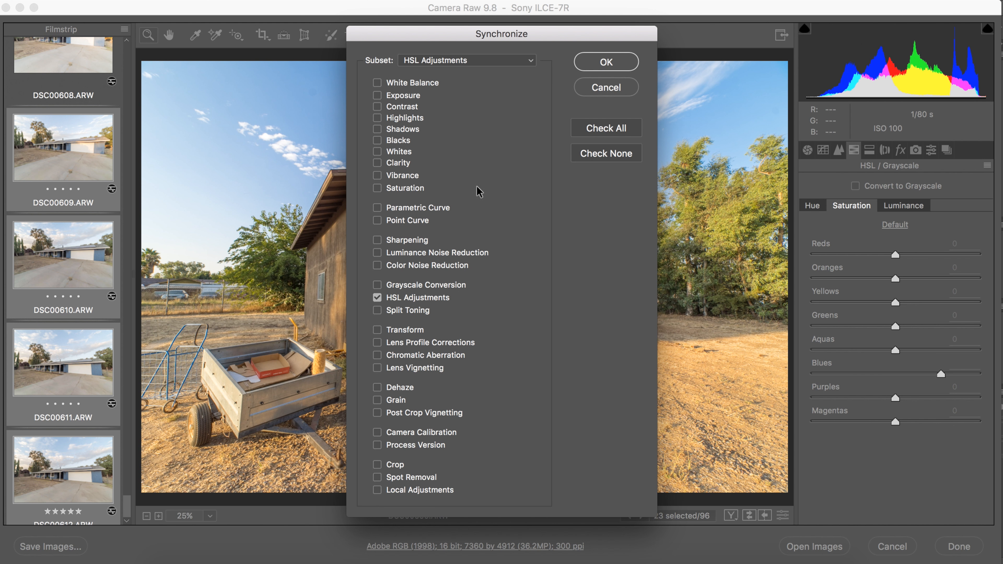
Step: Synchronize the Basic subset plus HSL Adjustments from the shed photo to the selected exterior photos
left_click(488, 60)
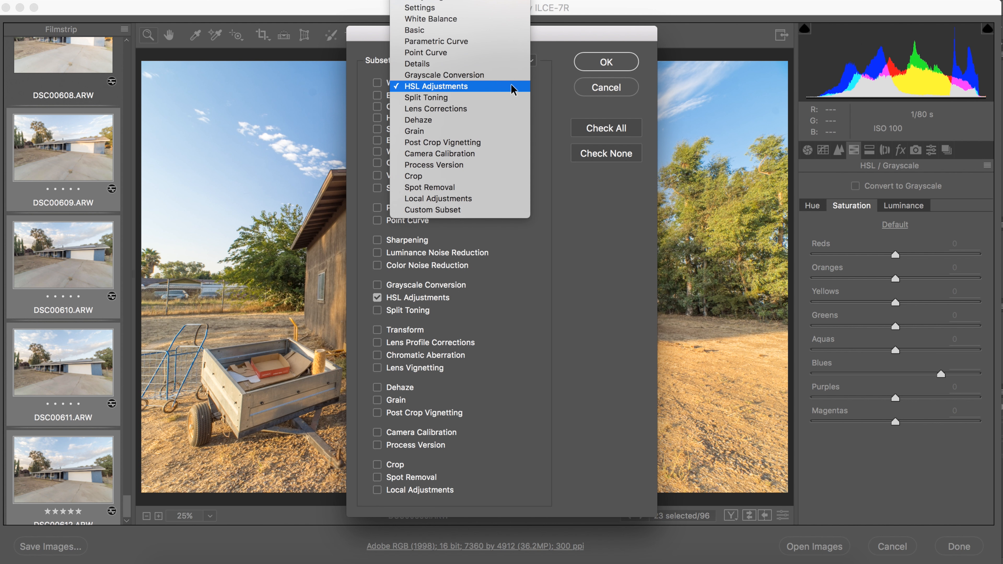
left_click(488, 29)
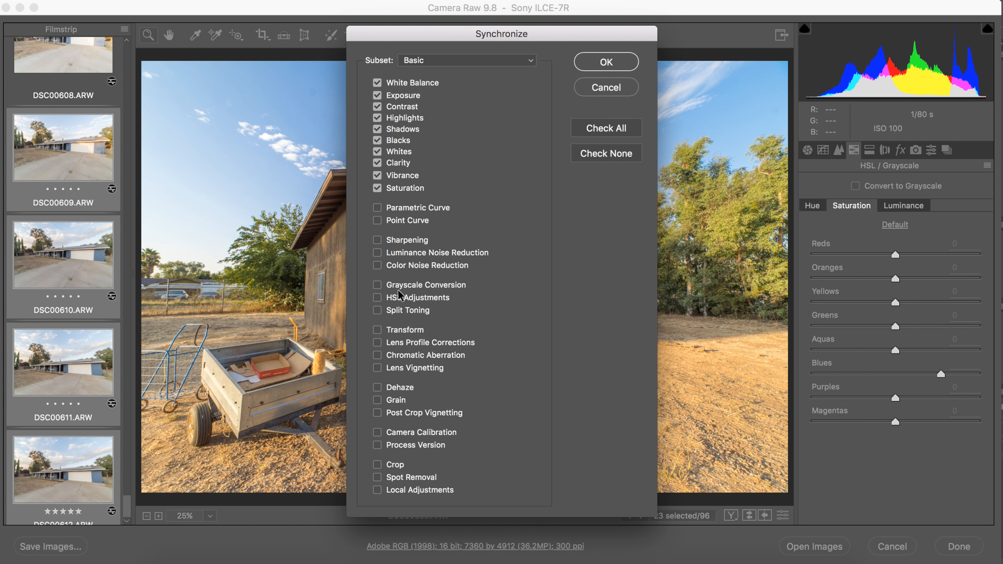
left_click(377, 298)
left_click(605, 62)
Step: Open DSC00580.ARW alone and check its HSL saturation and Basic adjustments
scroll(101, 301, "up", 1)
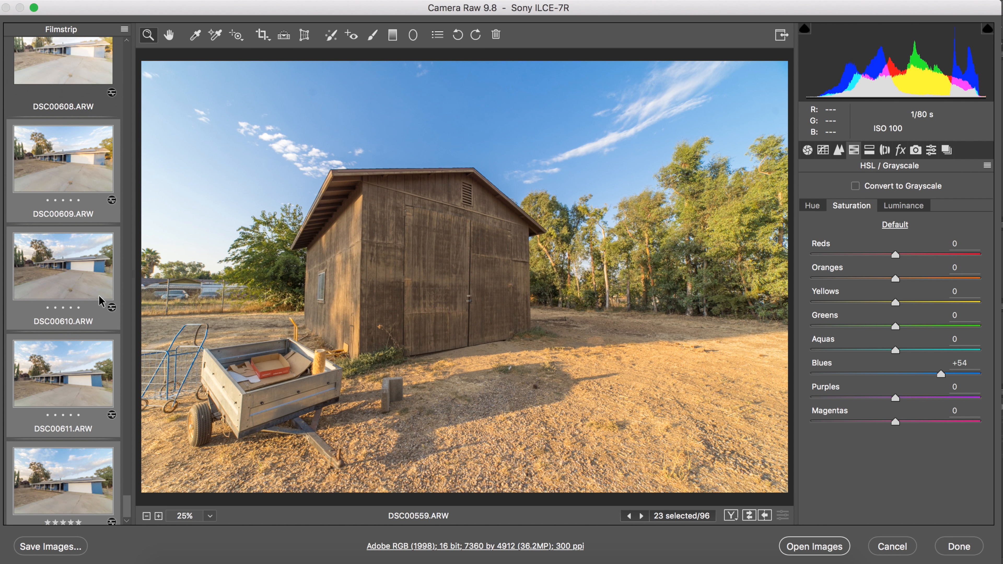
scroll(101, 301, "up", 20)
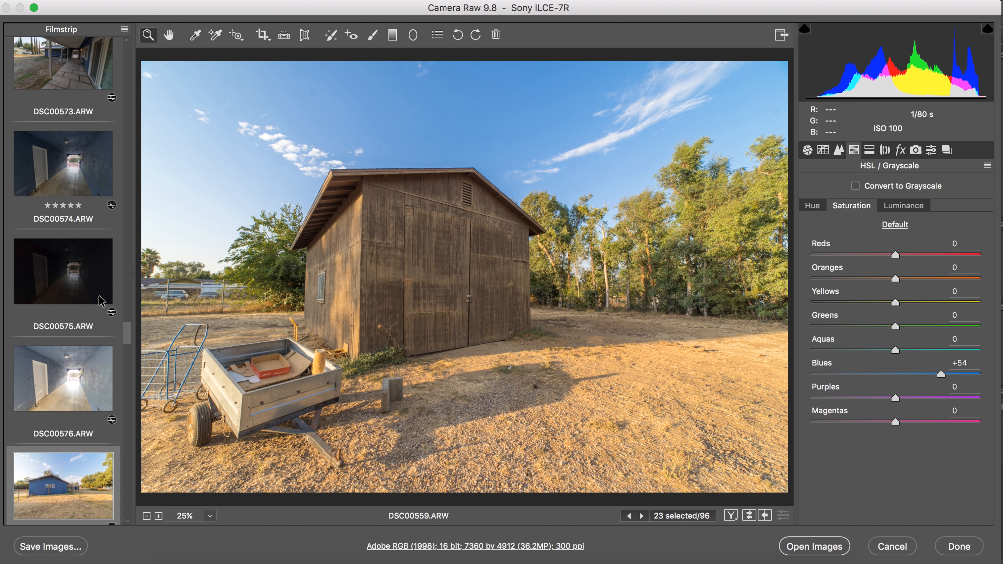
scroll(95, 293, "down", 5)
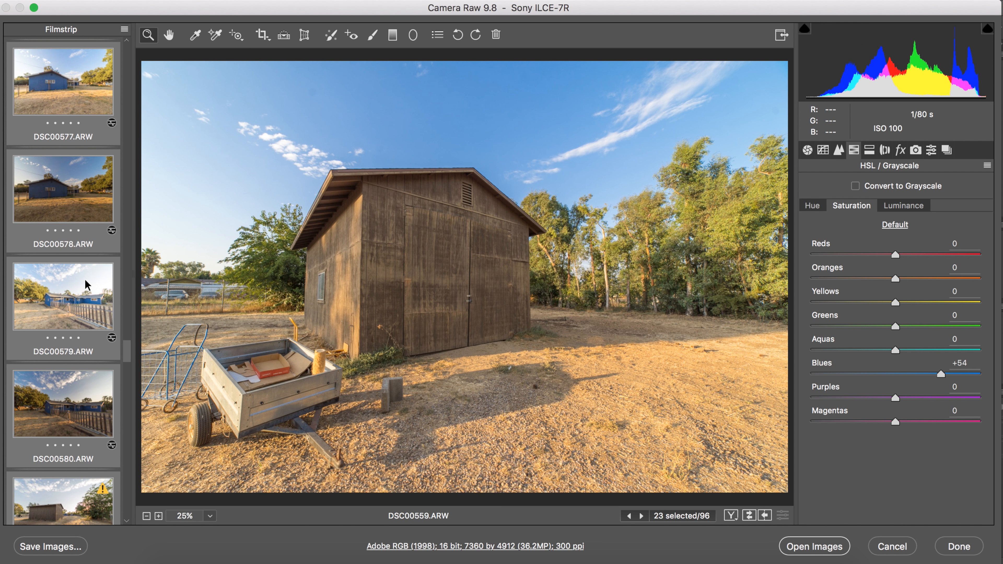
scroll(91, 342, "down", 1)
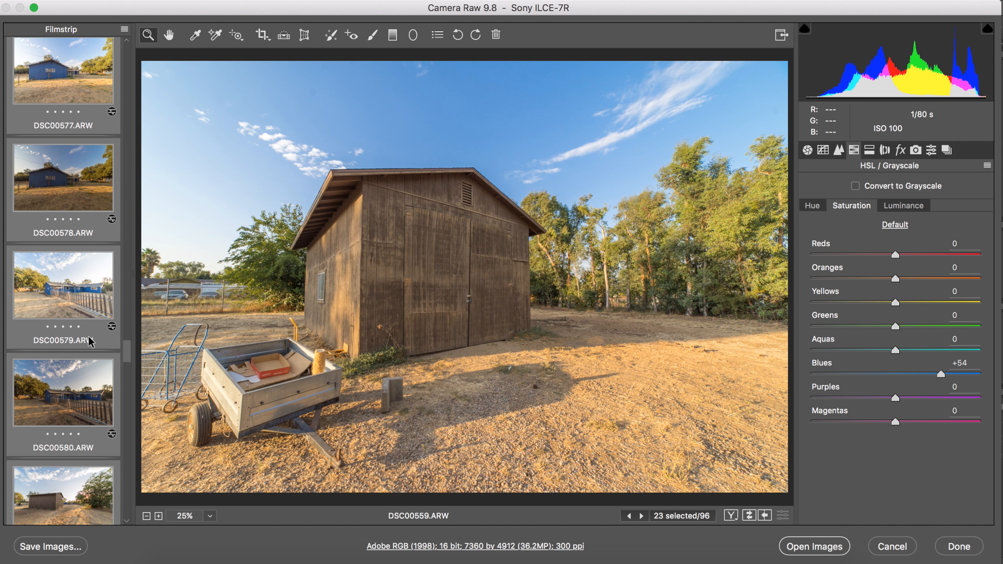
left_click(82, 385)
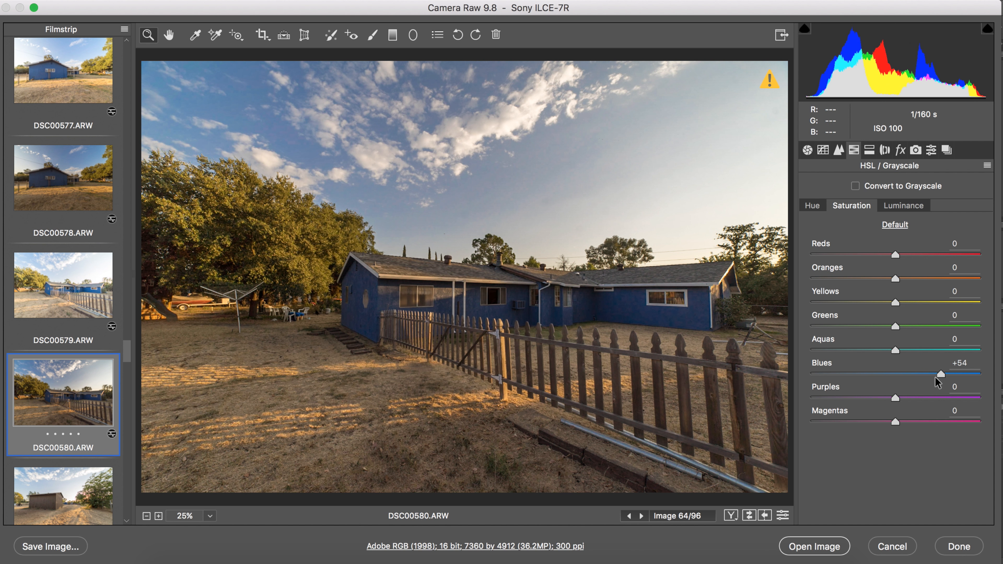
left_click(808, 149)
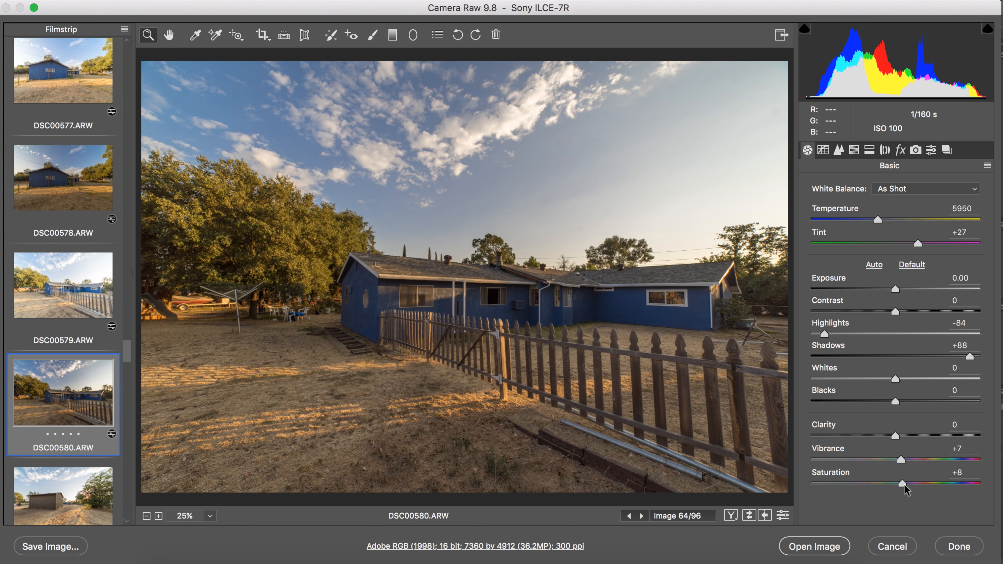
Step: Open DSC00581.ARW and check its Basic adjustments and HSL saturation values
scroll(103, 416, "down", 3)
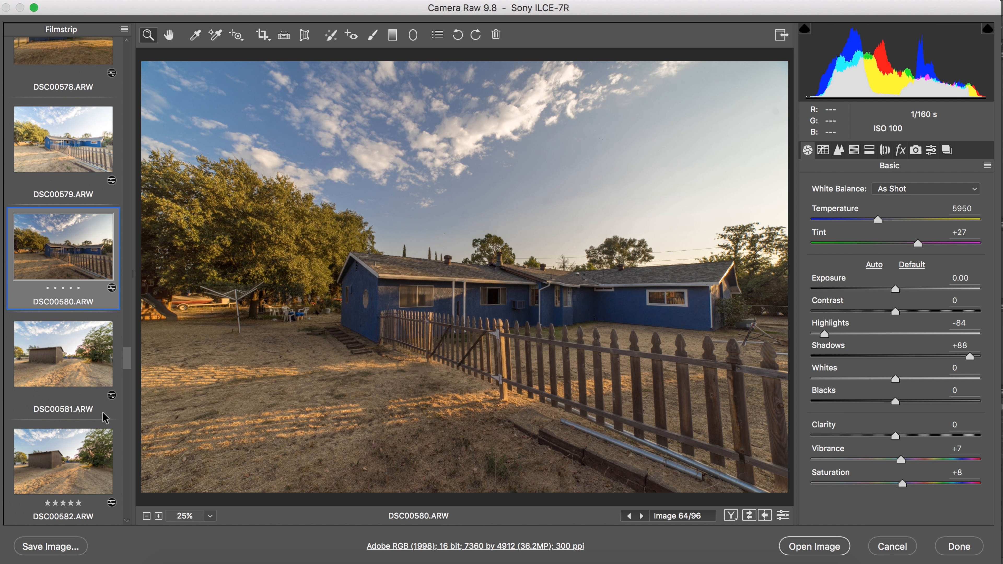
left_click(87, 365)
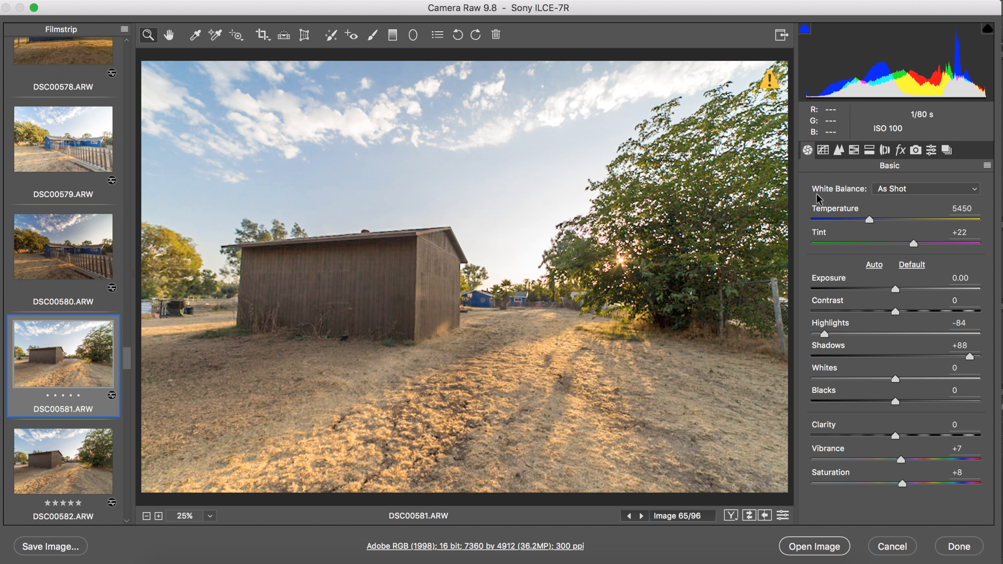
left_click(853, 151)
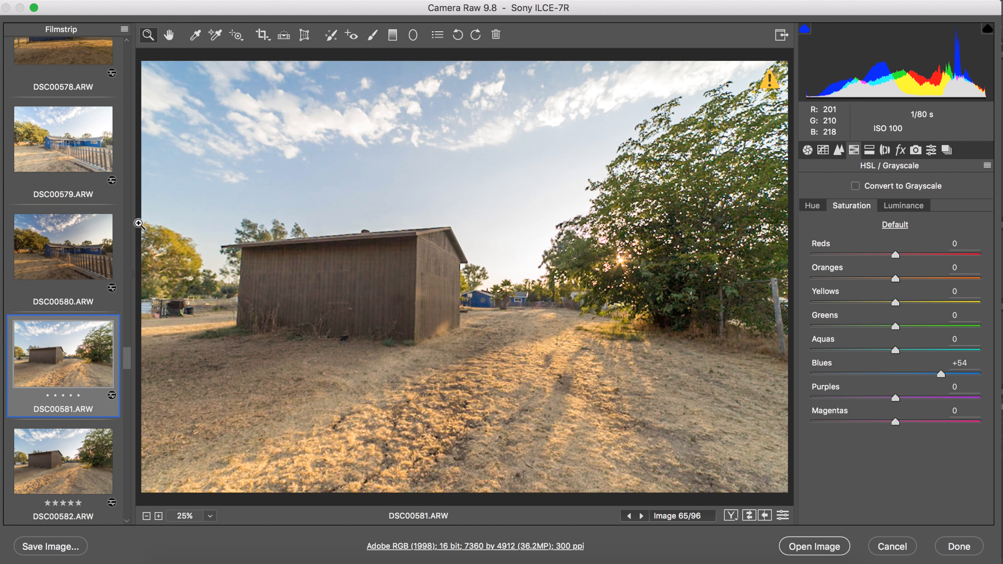
Step: Look through the filmstrip to compare the synchronized exterior photos with the remaining shots
scroll(69, 290, "down", 10)
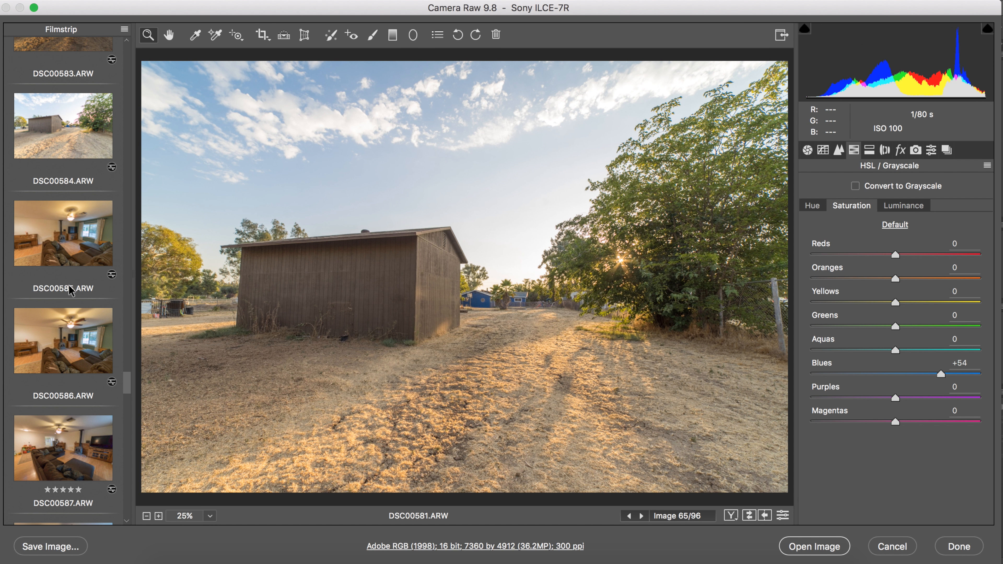
scroll(69, 285, "down", 18)
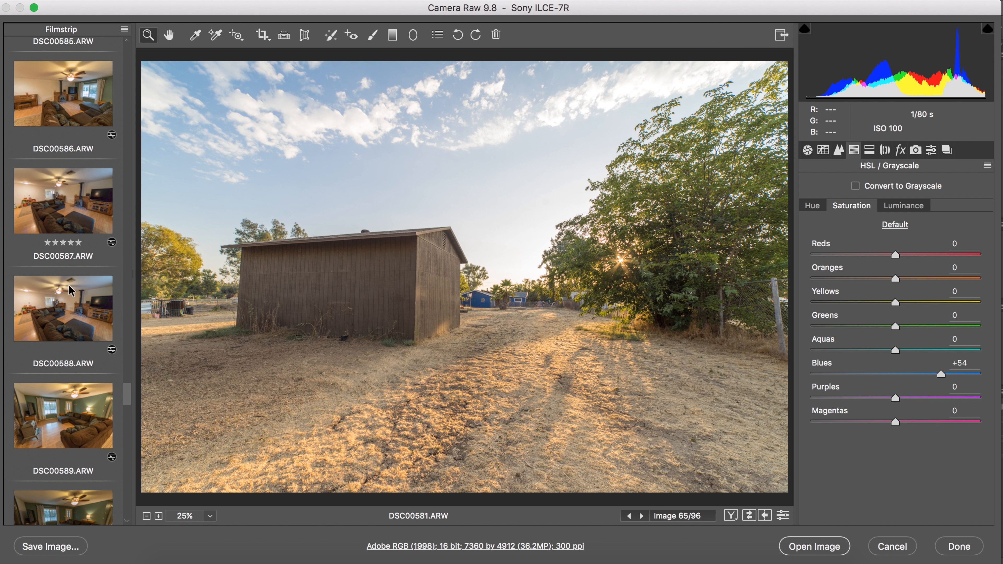
scroll(69, 289, "down", 16)
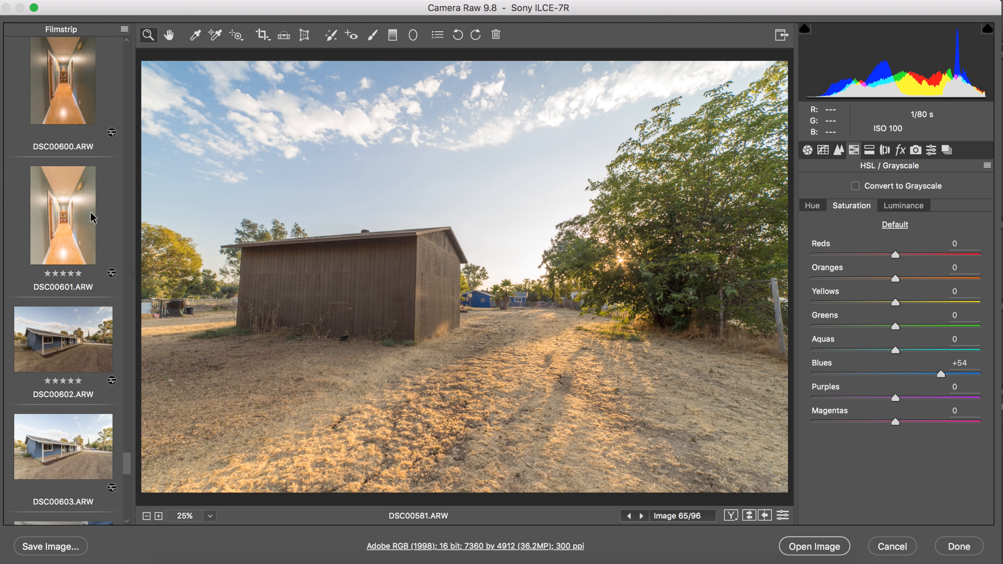
scroll(94, 218, "down", 14)
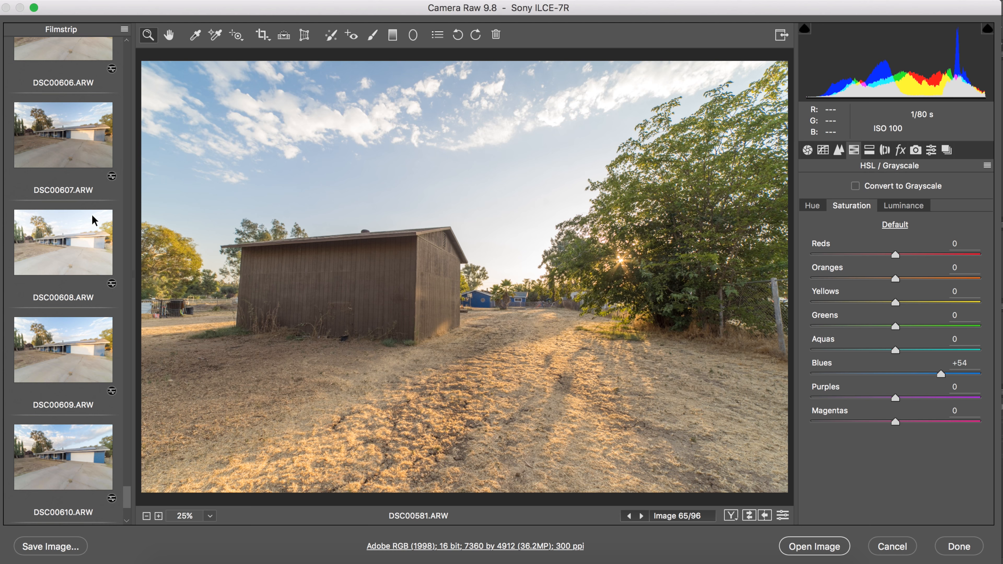
scroll(92, 219, "down", 1)
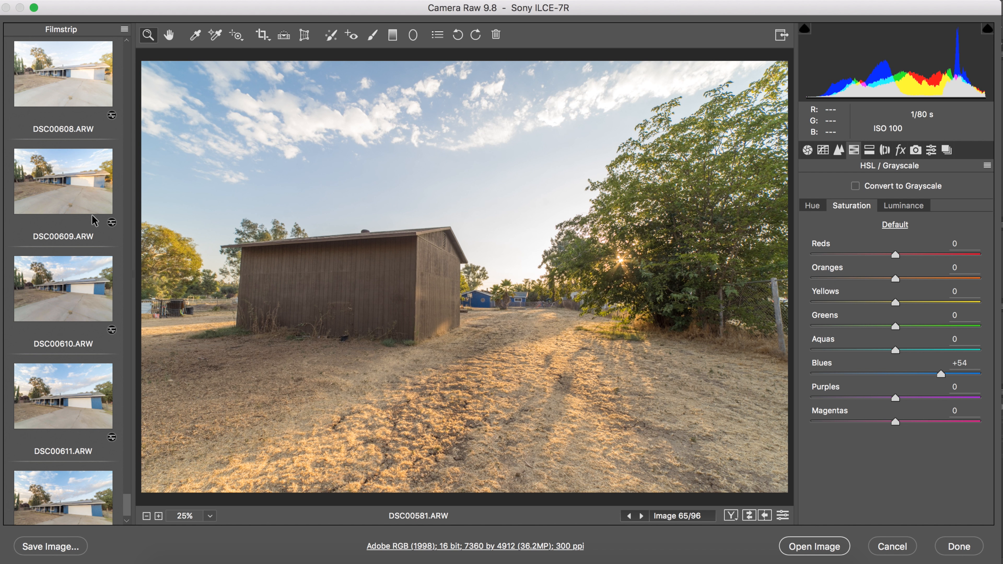
scroll(74, 263, "up", 20)
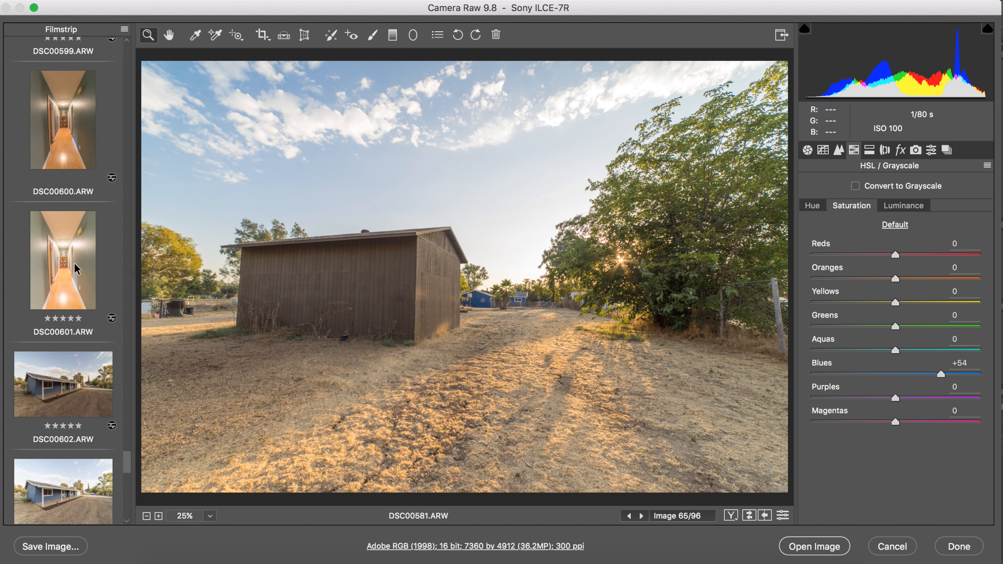
scroll(75, 263, "up", 20)
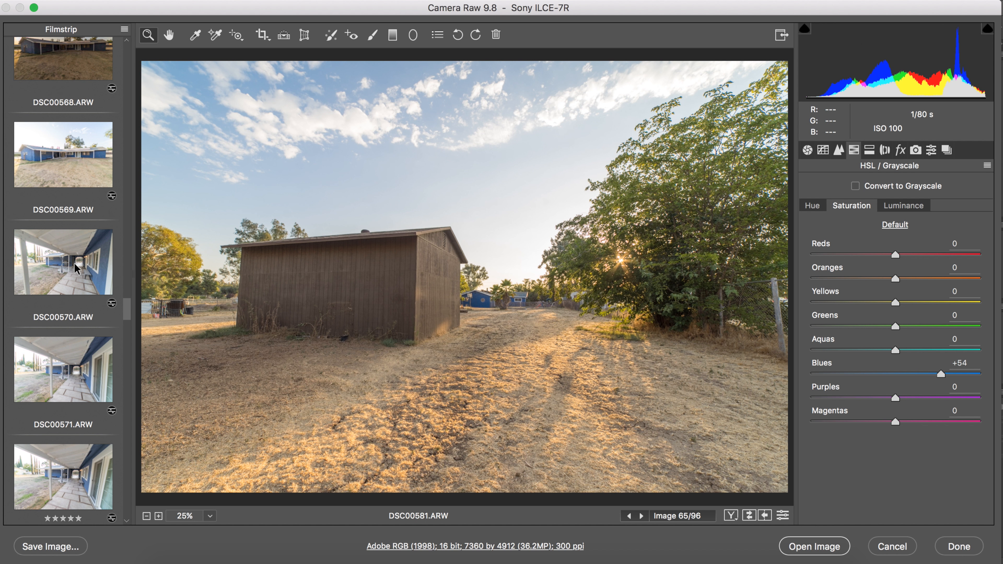
Step: Look back through the earlier exterior and interior photos in the filmstrip
scroll(75, 263, "up", 5)
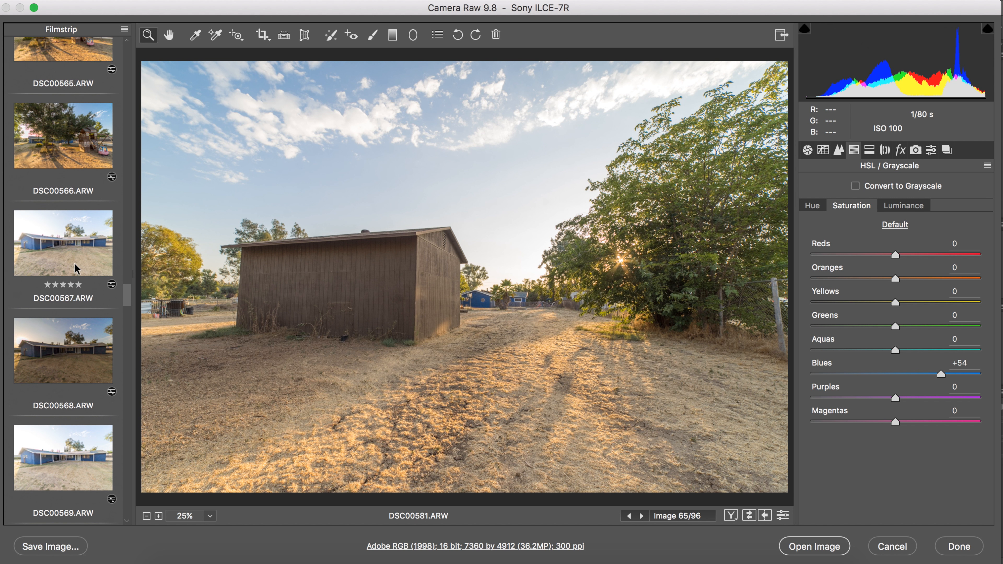
scroll(75, 264, "up", 20)
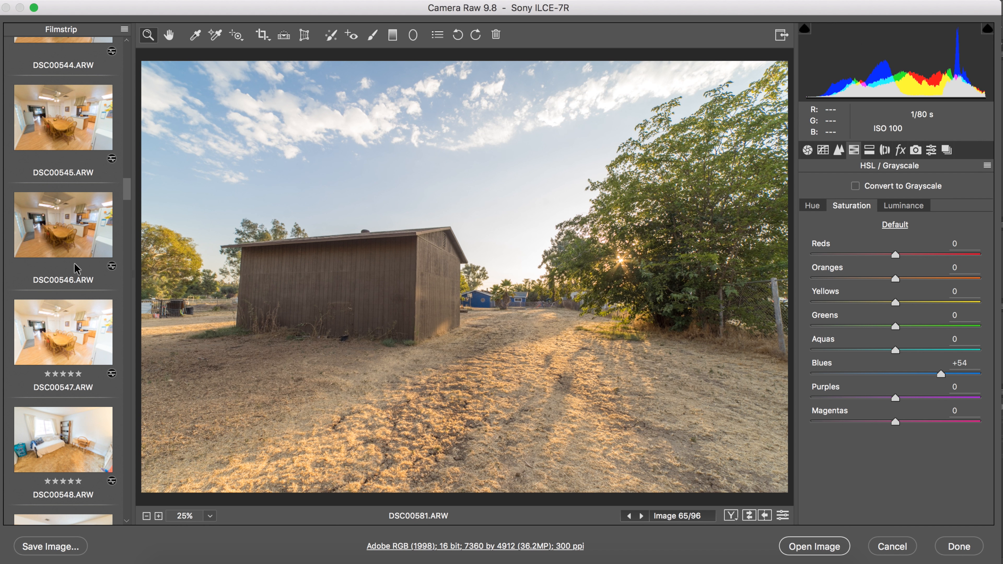
scroll(75, 264, "up", 20)
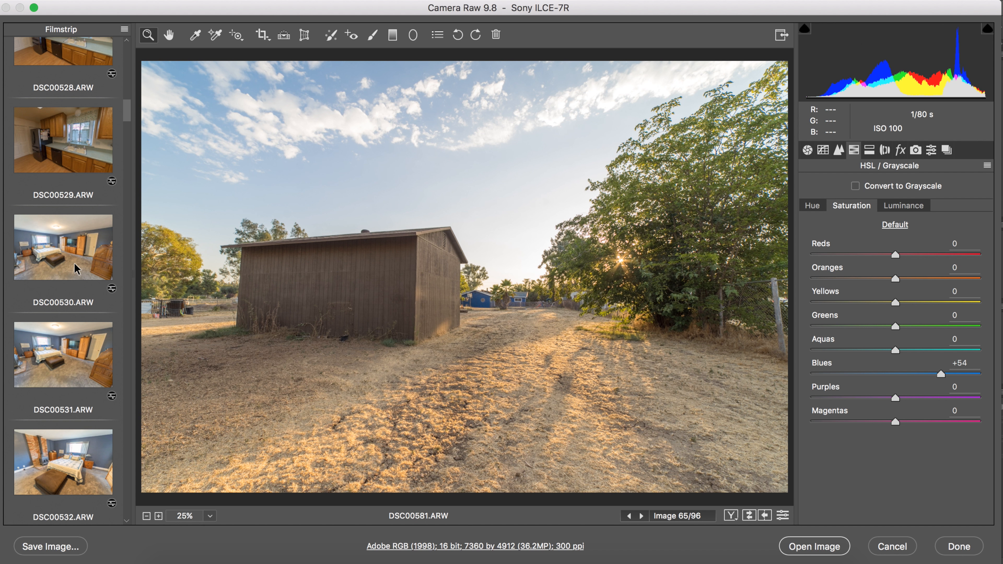
scroll(75, 263, "up", 16)
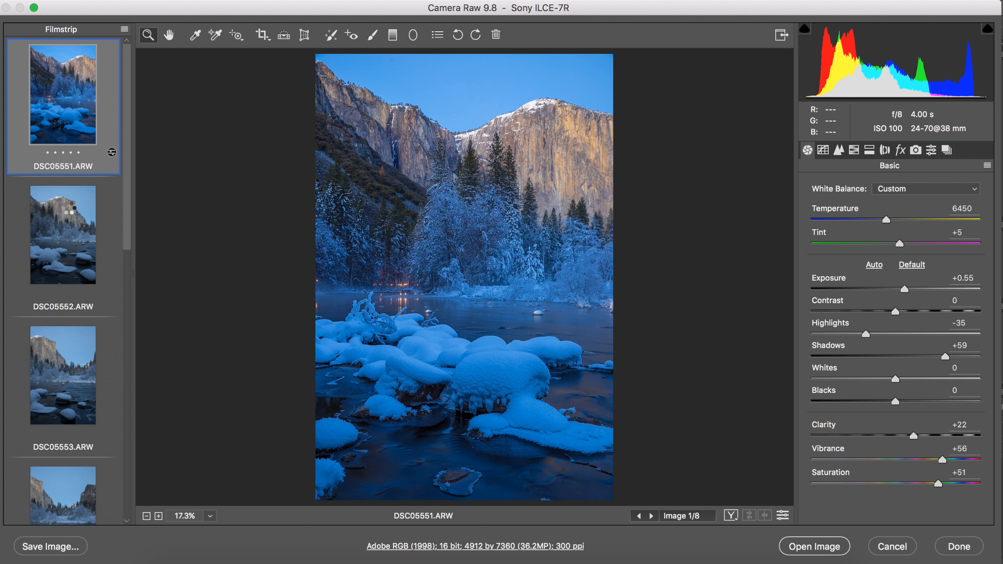
Step: Open the unedited DSC05552.ARW, check its Basic settings, and look over the other river photos in the set
left_click(71, 212)
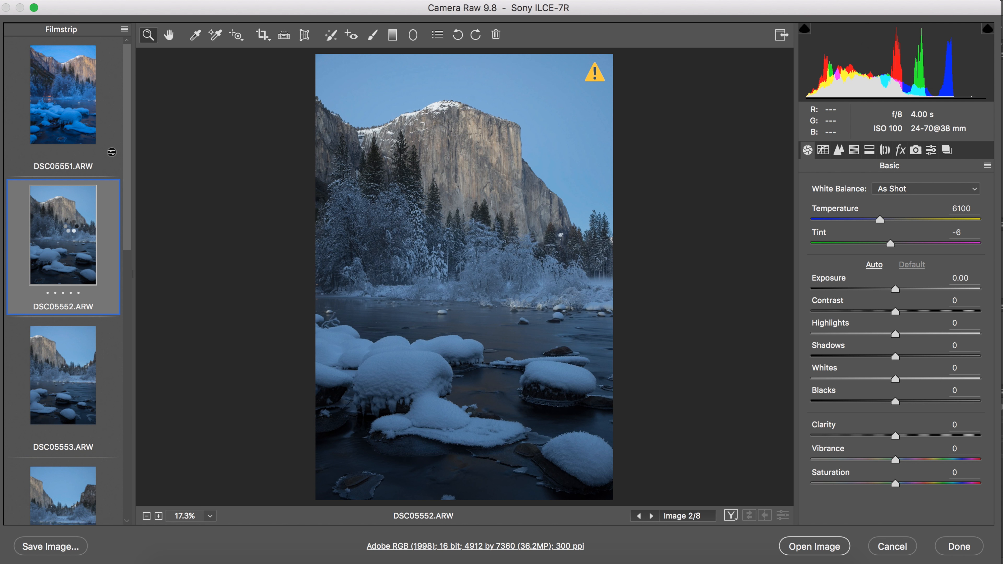
scroll(65, 389, "down", 10)
scroll(63, 394, "up", 10)
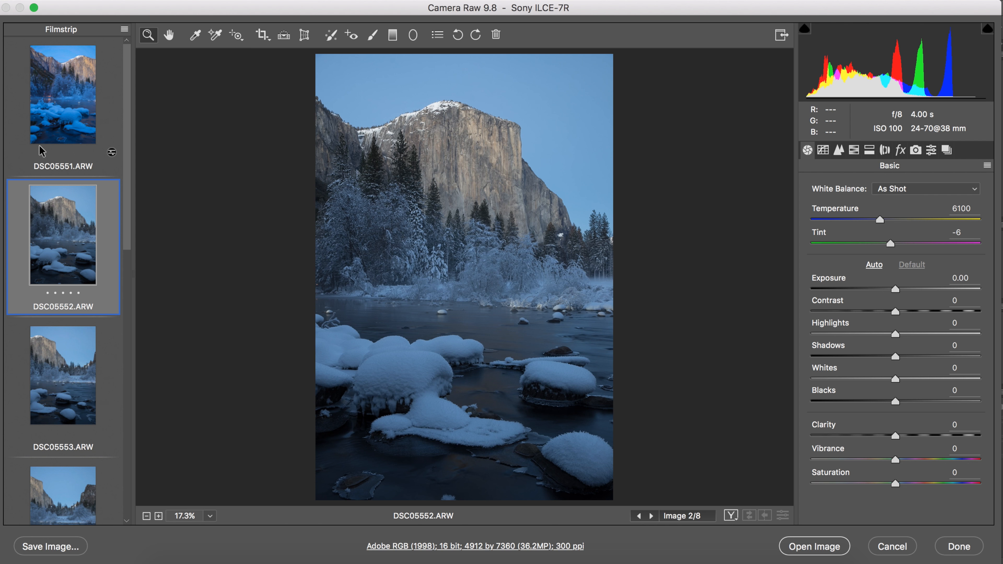
Step: Select all eight photos from DSC05551.ARW to DSC05558.ARW, keeping the edited DSC05551.ARW as the source
left_click(59, 111)
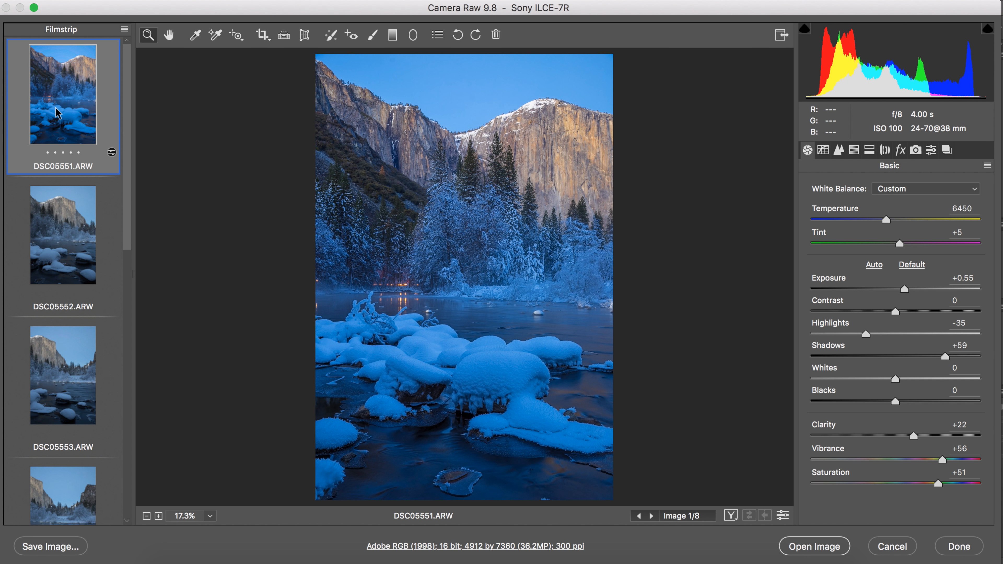
scroll(77, 162, "down", 10)
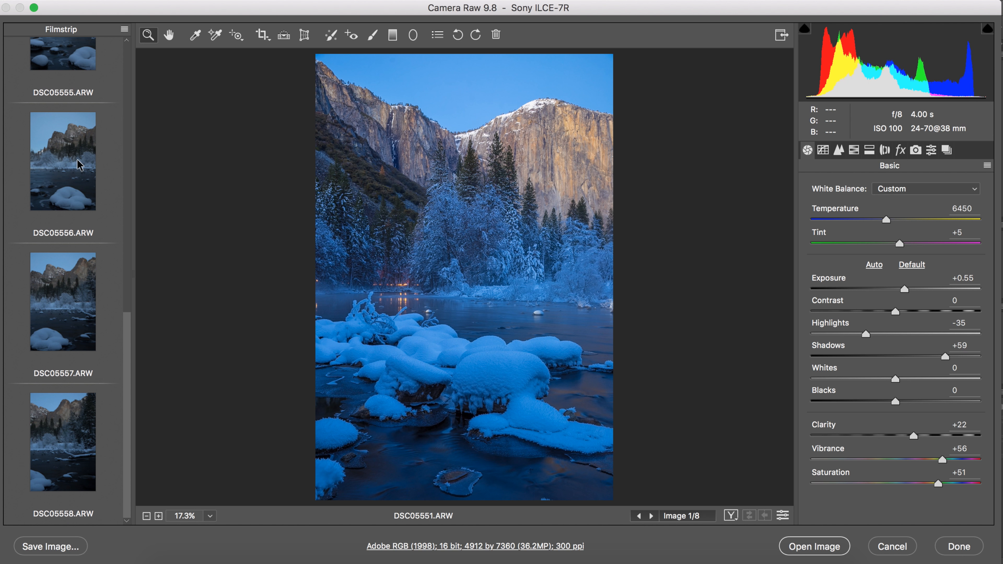
scroll(100, 372, "up", 10)
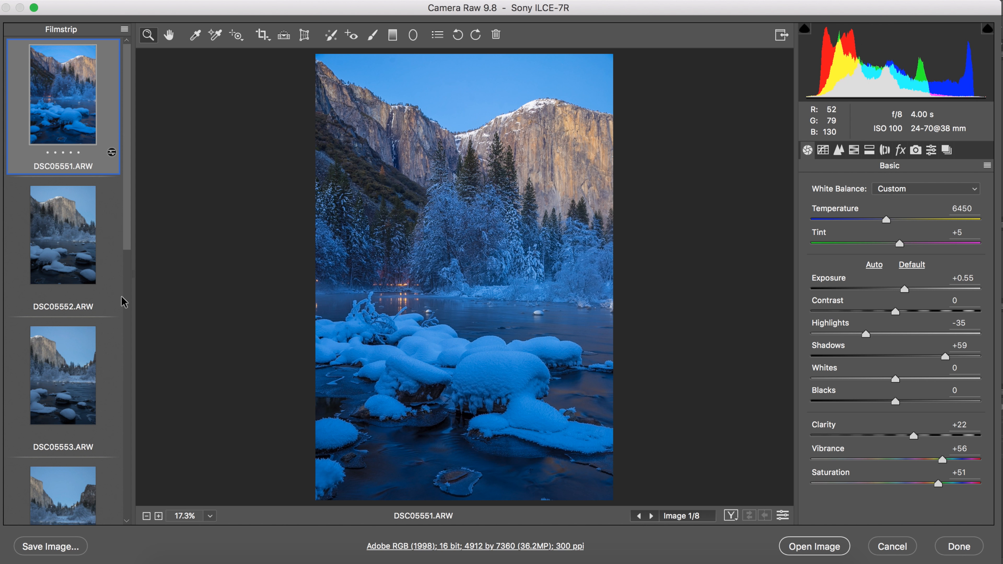
scroll(85, 265, "down", 1)
scroll(85, 265, "down", 15)
left_click(87, 463, "shift")
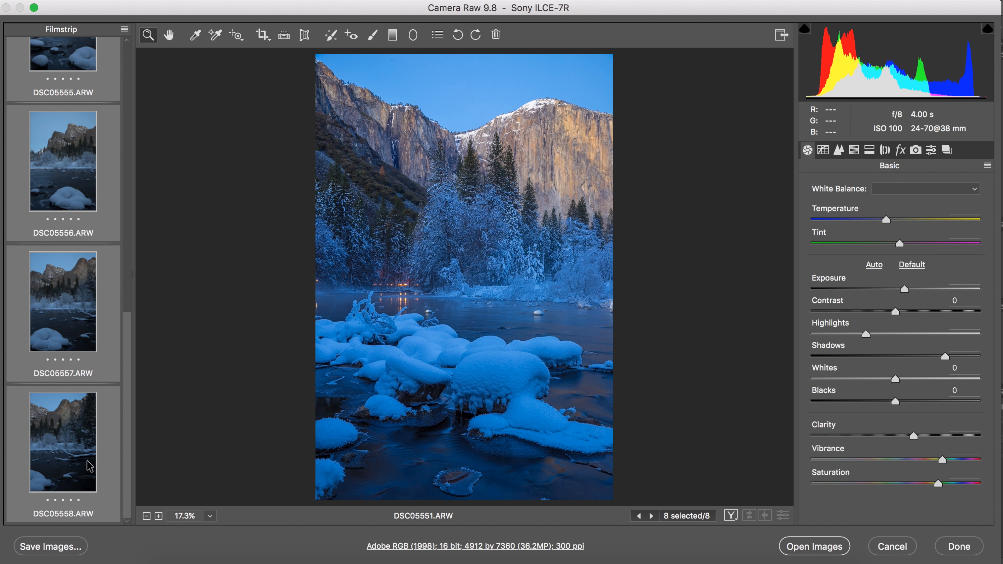
Step: Synchronize every setting, including crop, spot removal and local adjustments, from DSC05551.ARW to the selected photos
right_click(82, 457)
left_click(158, 495)
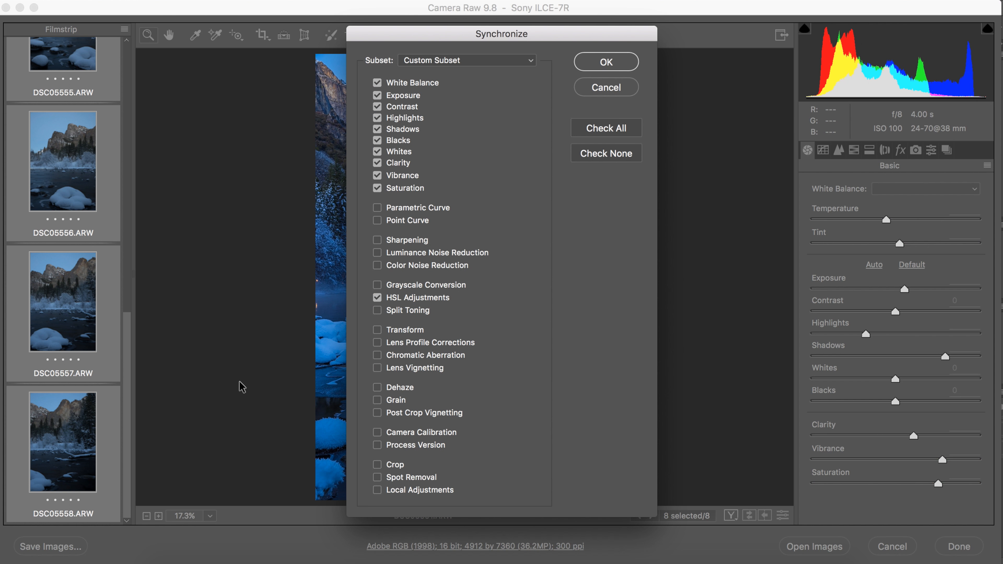
left_click(596, 133)
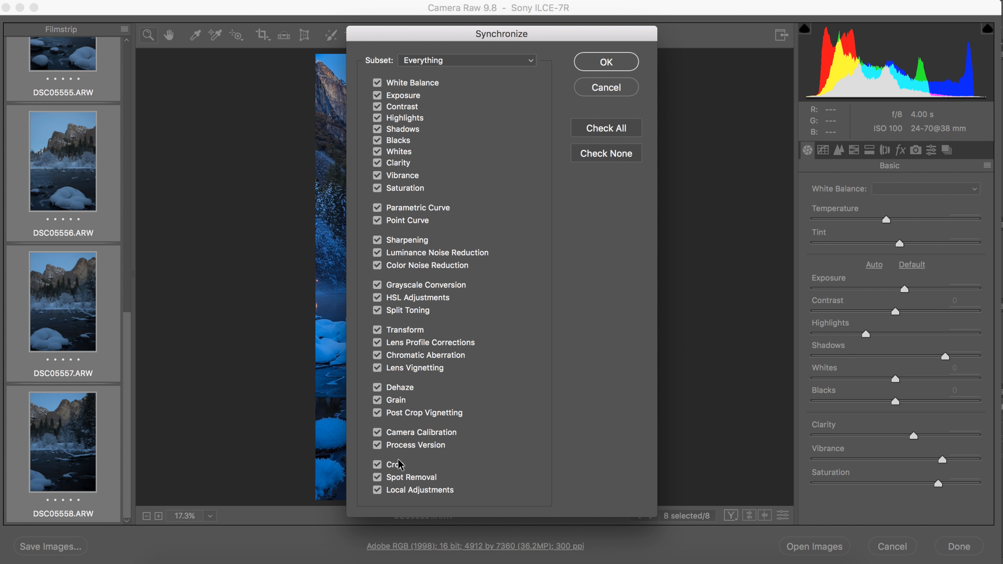
left_click(606, 61)
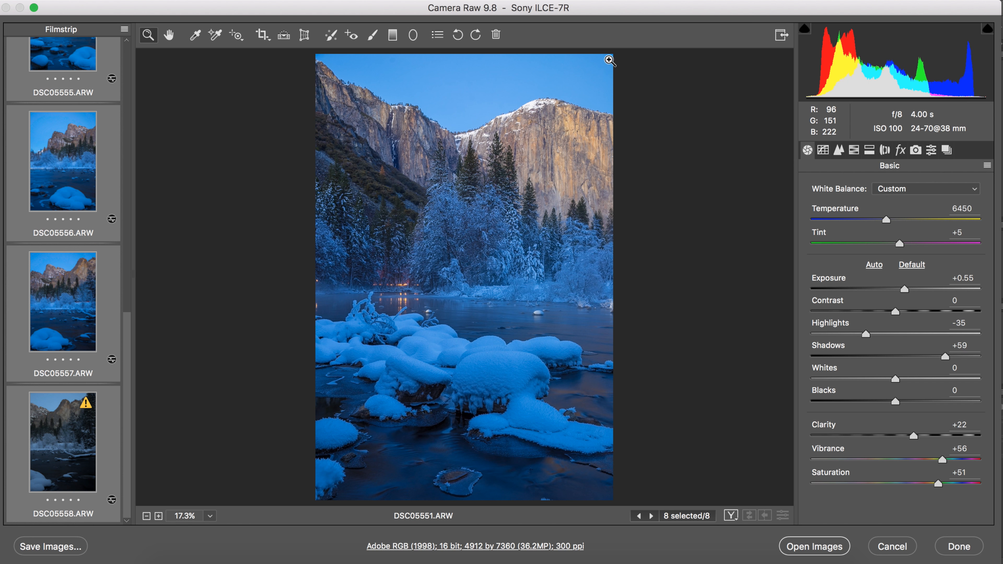
Step: Open DSC05552.ARW, DSC05554.ARW and DSC05556.ARW one by one to check the synchronized Basic adjustments
scroll(65, 290, "up", 1)
scroll(65, 290, "up", 5)
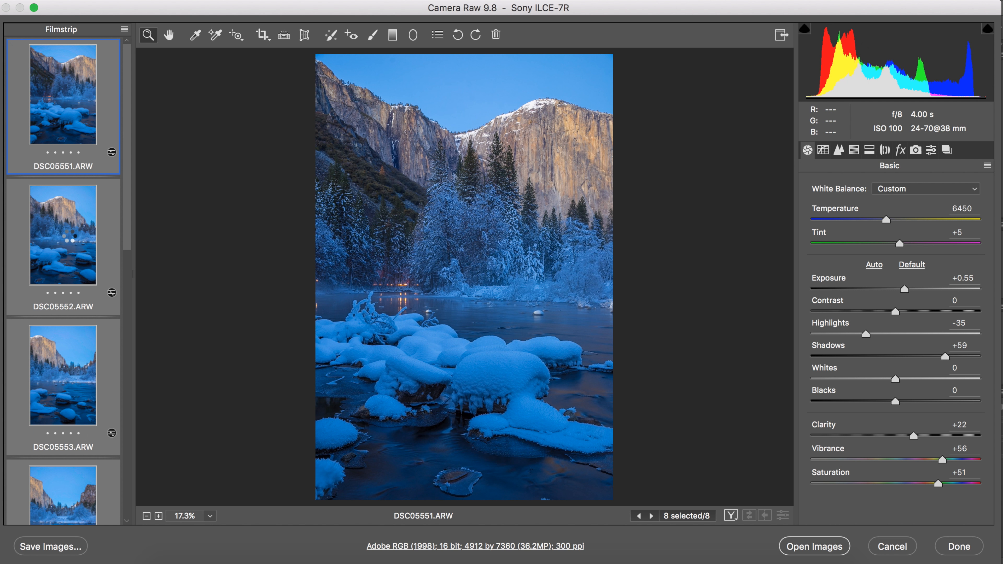
left_click(71, 237)
scroll(60, 310, "down", 1)
scroll(61, 316, "down", 2)
left_click(60, 323)
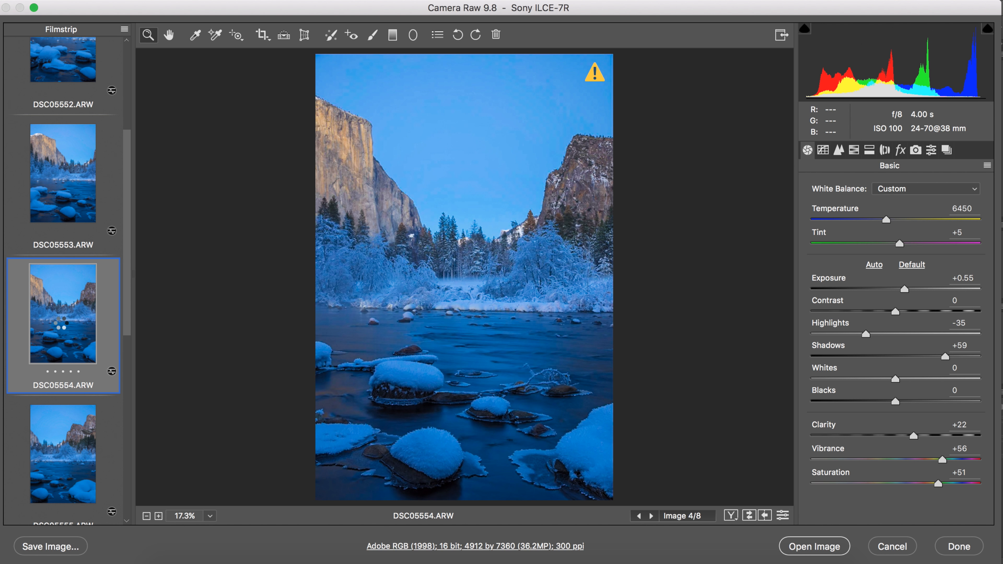
scroll(63, 320, "down", 8)
left_click(65, 286)
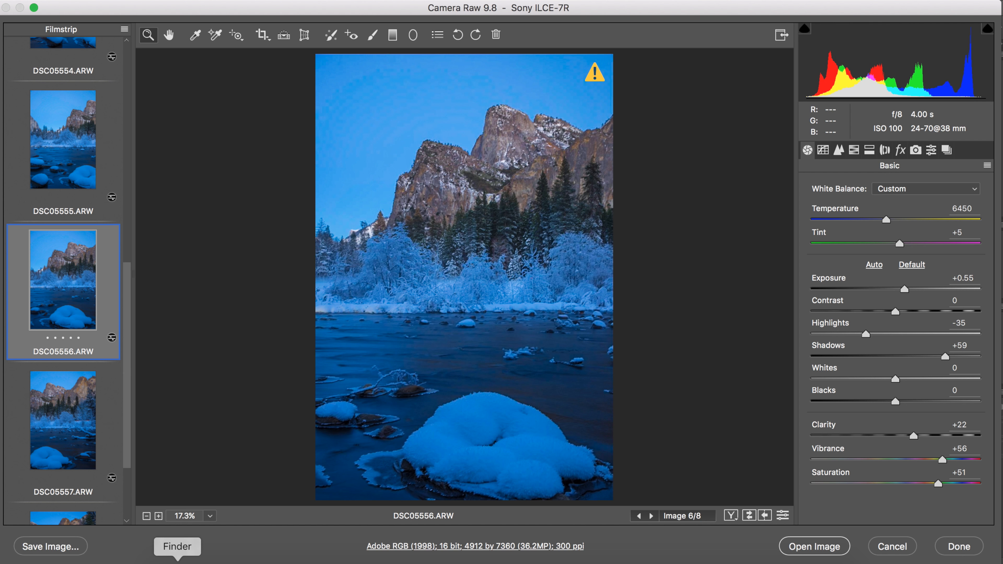
Step: Switch to Finder and view the wide panorama image of the snowy river valley
left_click(169, 563)
left_click(280, 157)
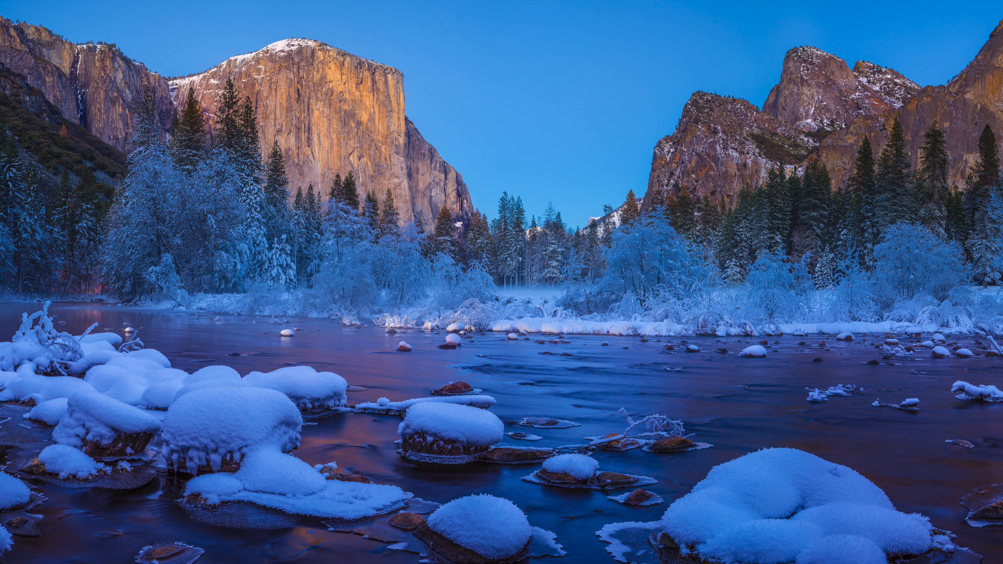